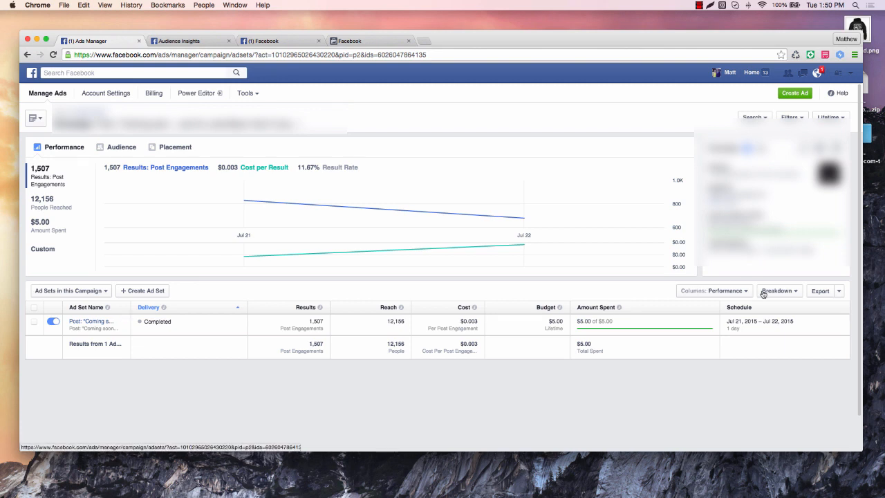
Break down the completed ad set's results by age and check the post engagements of the 25–34 group.
{"action": "left_click", "coordinate": [763, 292]}
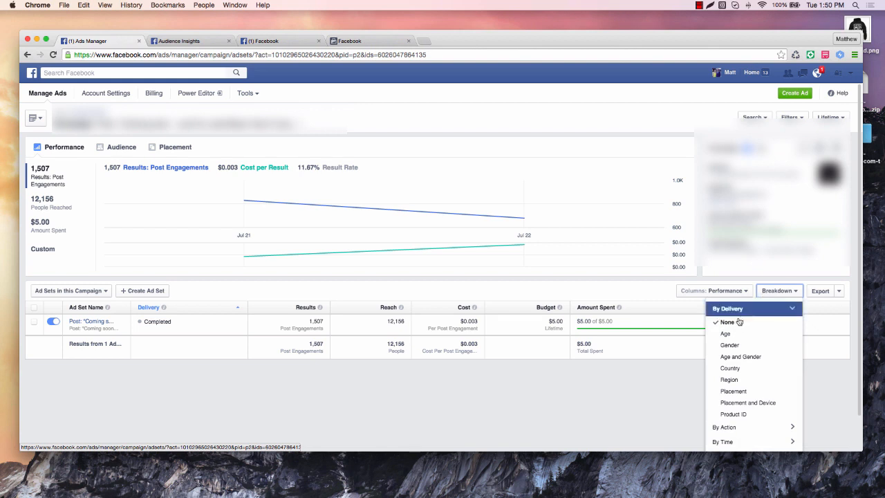
{"action": "left_click", "coordinate": [727, 334]}
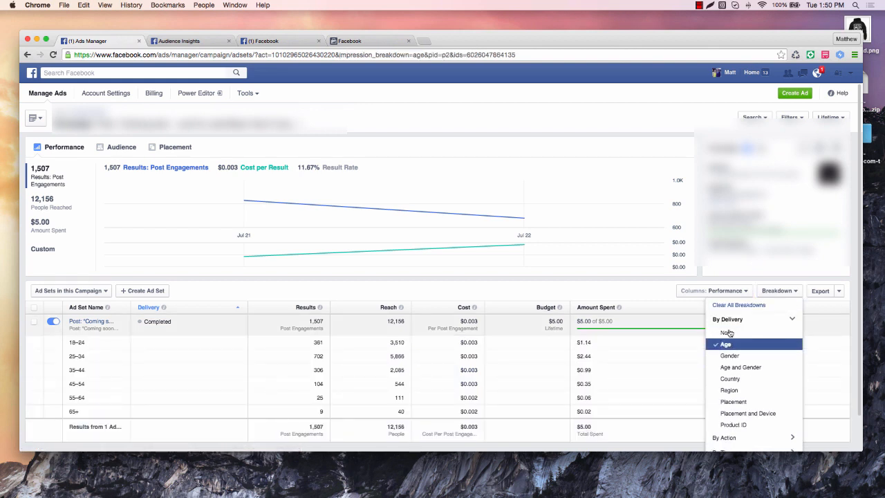
{"action": "left_click", "coordinate": [631, 285]}
{"action": "scroll", "coordinate": [487, 338], "scroll_direction": "down", "scroll_amount": 1}
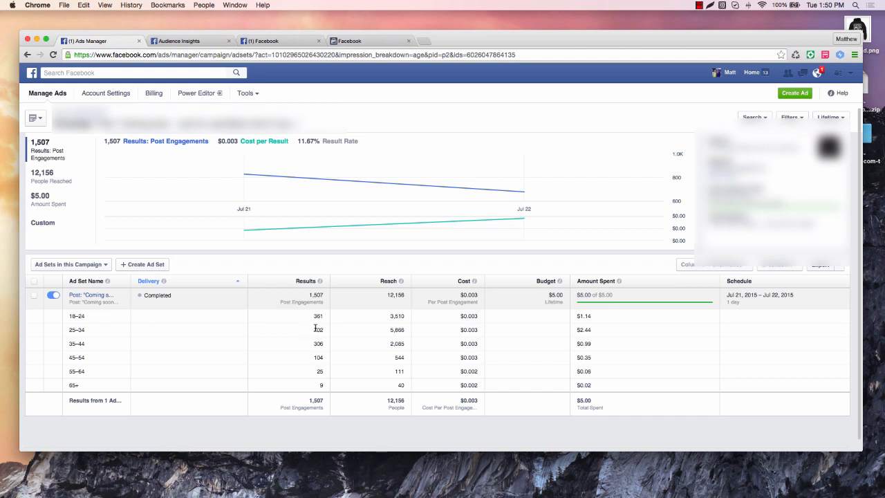
{"action": "left_click_drag", "start_coordinate": [315, 329], "coordinate": [322, 327]}
Review the firefighter-related pages listed in Audience Insights as possible interest targets.
{"action": "left_click", "coordinate": [178, 40]}
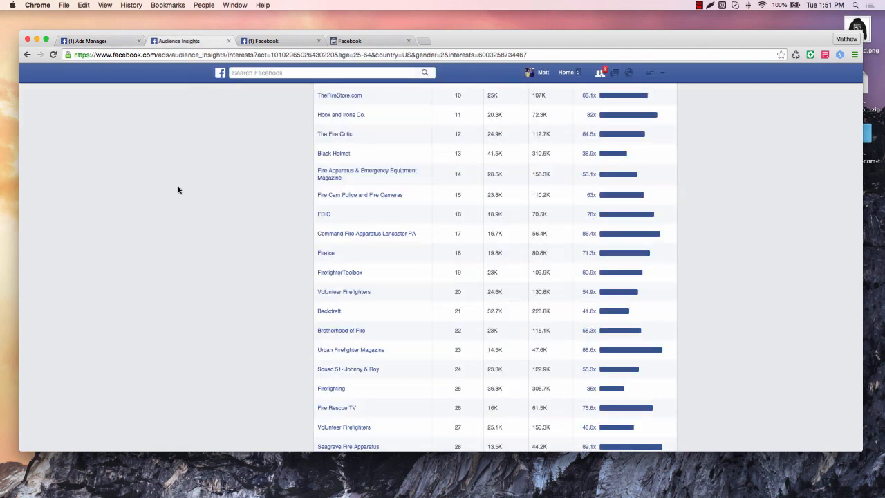
{"action": "scroll", "coordinate": [225, 234], "scroll_direction": "up", "scroll_amount": 3}
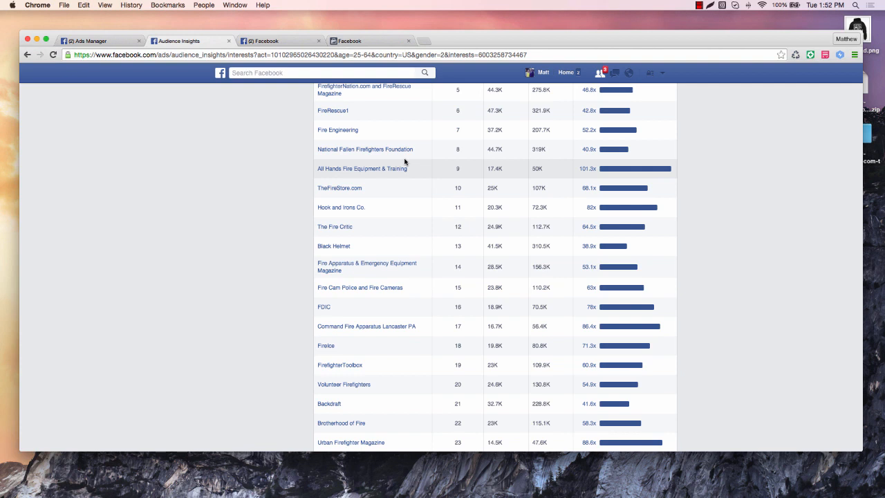
In the new campaign's page post engagement setup, create a photo page post with firefighter.jpg from the Documents folder.
{"action": "left_click", "coordinate": [367, 44]}
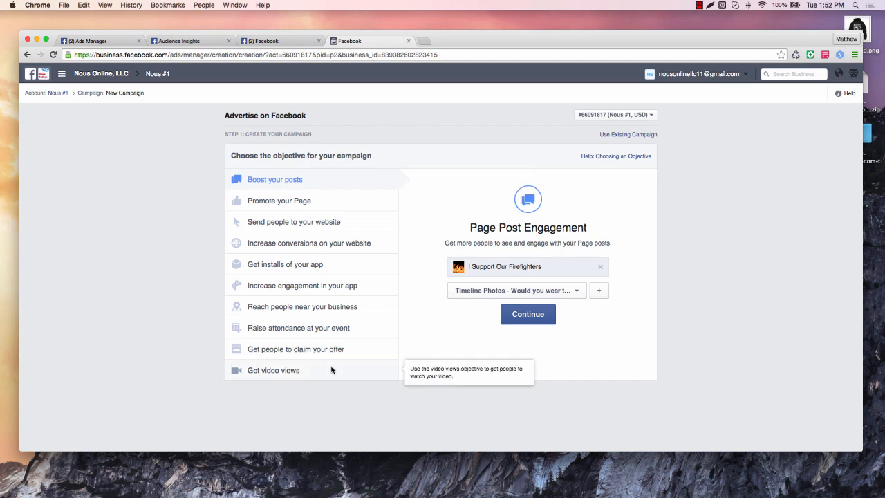
{"action": "left_click", "coordinate": [600, 291]}
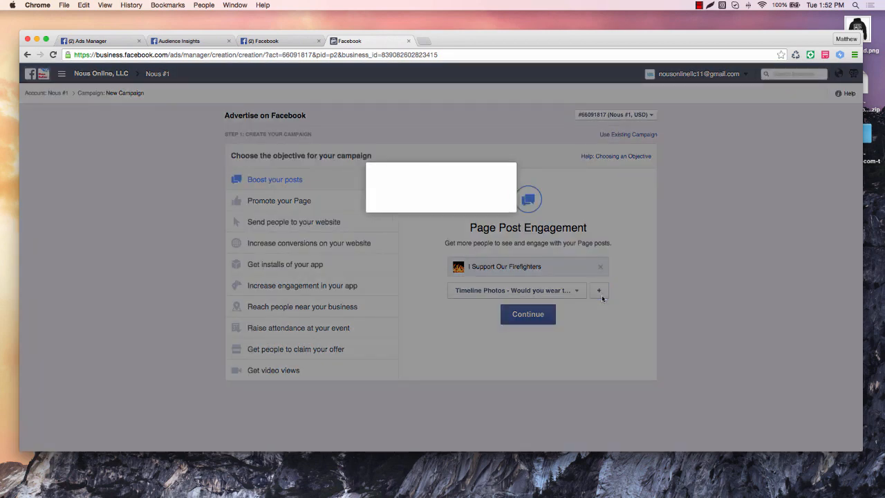
{"action": "left_click", "coordinate": [381, 190]}
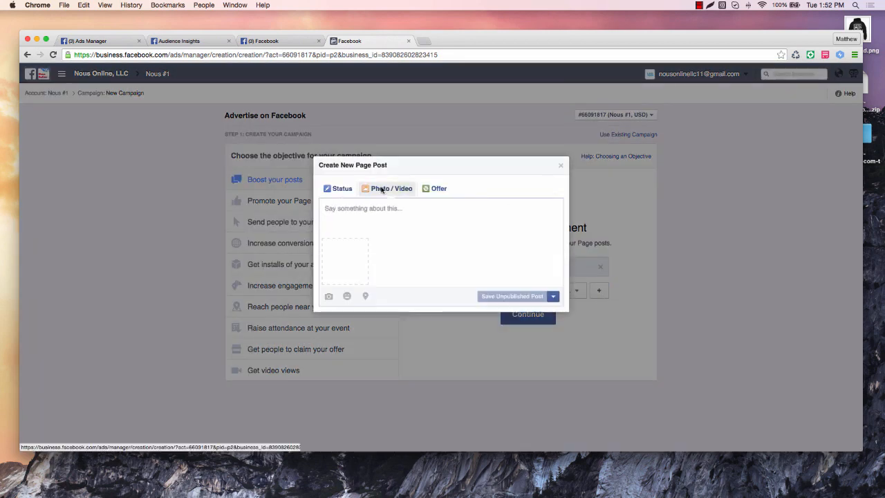
{"action": "left_click", "coordinate": [350, 262]}
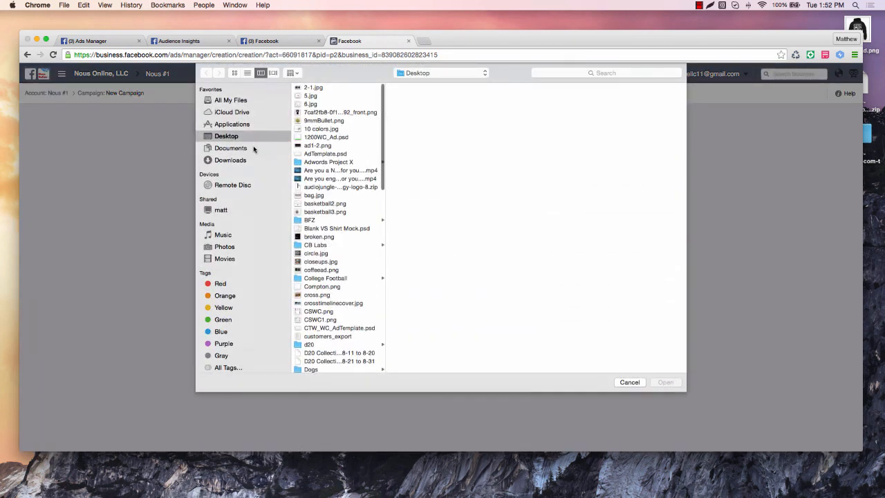
{"action": "left_click", "coordinate": [253, 147]}
{"action": "double_click", "coordinate": [311, 164]}
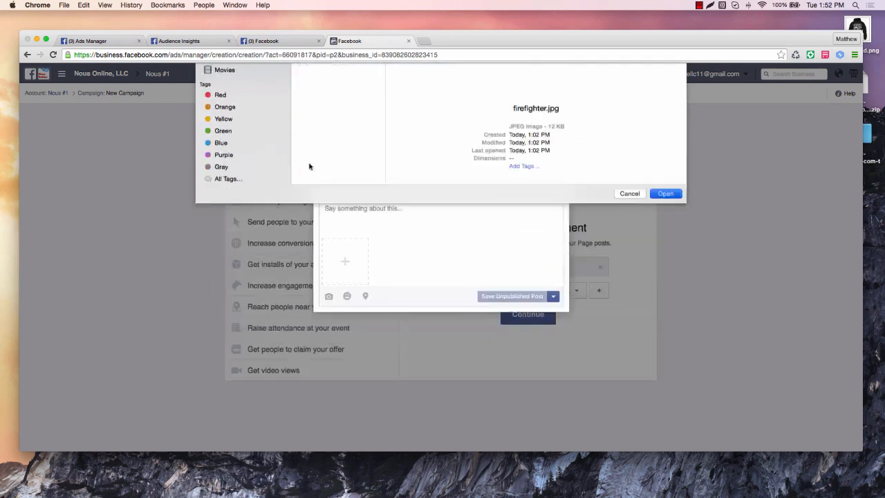
Write the post's opening line "Are you a firefighter? Then this is for you!".
{"action": "left_click", "coordinate": [400, 208]}
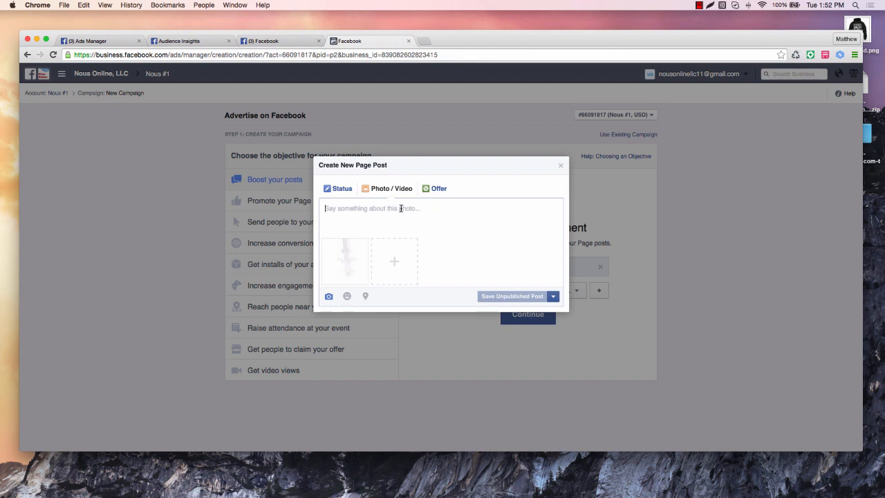
{"action": "type", "text": "\""}
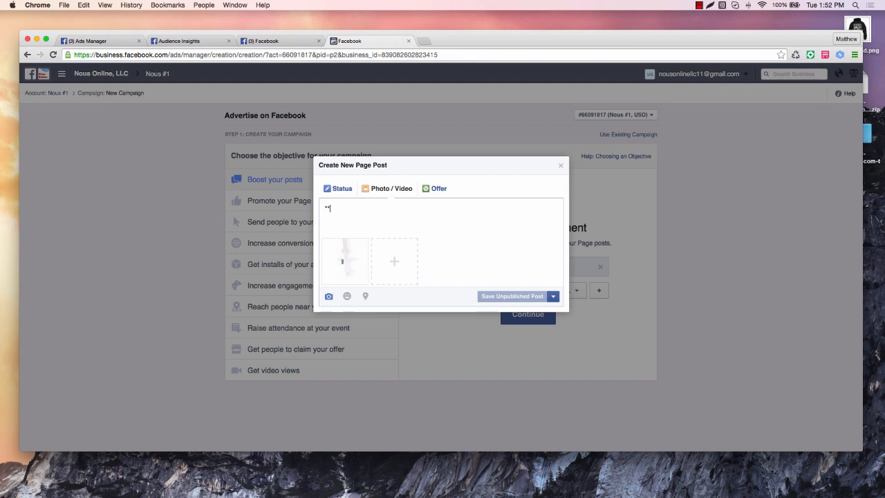
{"action": "key", "text": "BackSpace"}
{"action": "type", "text": "Are you a fir"}
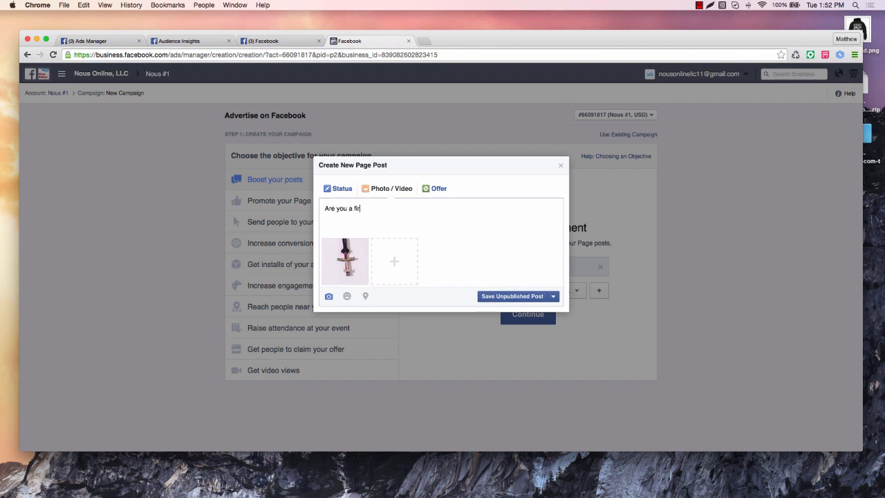
{"action": "type", "text": "efighter"}
{"action": "type", "text": "? Then this i"}
{"action": "type", "text": "s for you!  "}
Add a second paragraph to the post reading "Buy yours here => link".
{"action": "type", "text": "Buy yours here"}
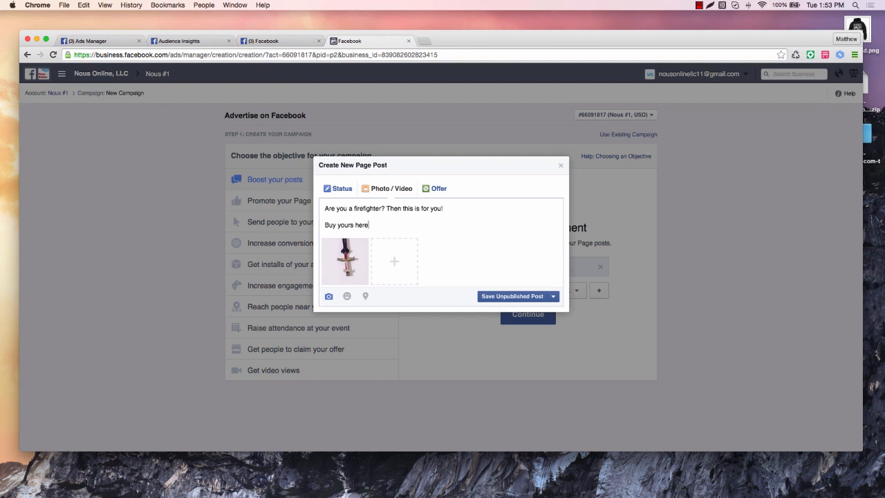
{"action": "type", "text": " => "}
{"action": "type", "text": "google."}
{"action": "key", "text": "BackSpace"}
{"action": "key", "text": "BackSpace"}
{"action": "key", "text": "BackSpace"}
{"action": "type", "text": "link"}
{"action": "key", "text": "Return"}
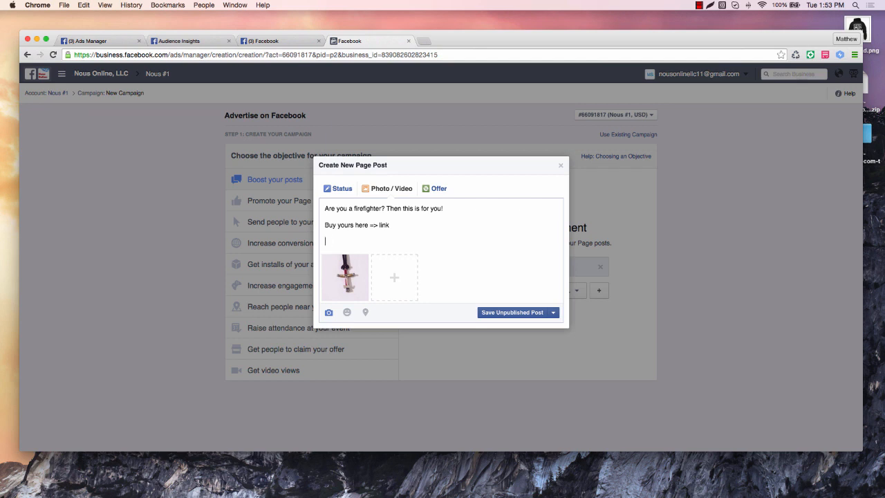
Add the closing line "Tag your friends below who you think would wear this!" to the post.
{"action": "type", "text": "Tag your fir"}
{"action": "type", "text": "ends below -"}
{"action": "key", "text": "BackSpace"}
{"action": "key", "text": "BackSpace"}
{"action": "type", "text": "who you think would "}
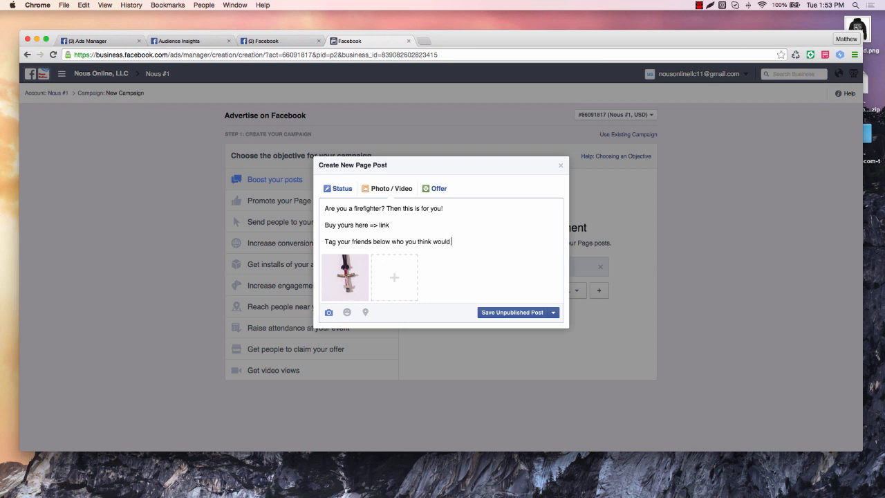
{"action": "type", "text": "wear this~"}
{"action": "key", "text": "BackSpace"}
{"action": "type", "text": "!"}
Publish the new page post immediately and continue to the campaign's audience settings.
{"action": "left_click", "coordinate": [553, 314]}
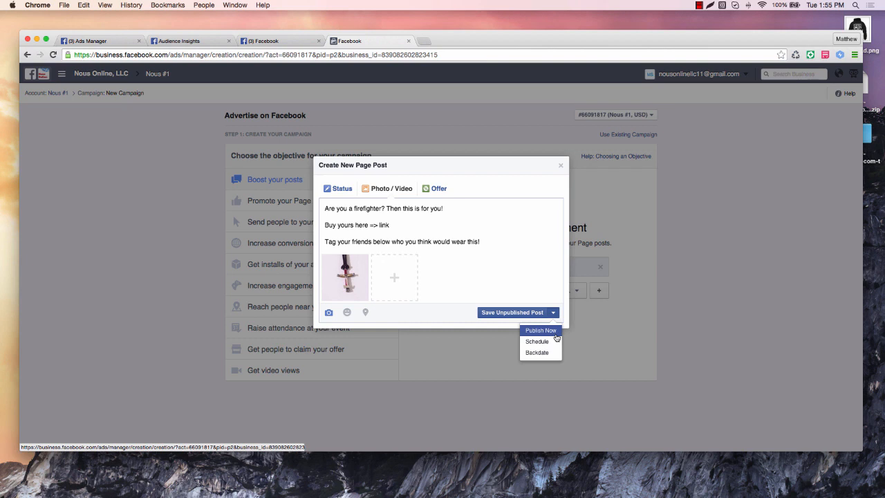
{"action": "left_click", "coordinate": [556, 334]}
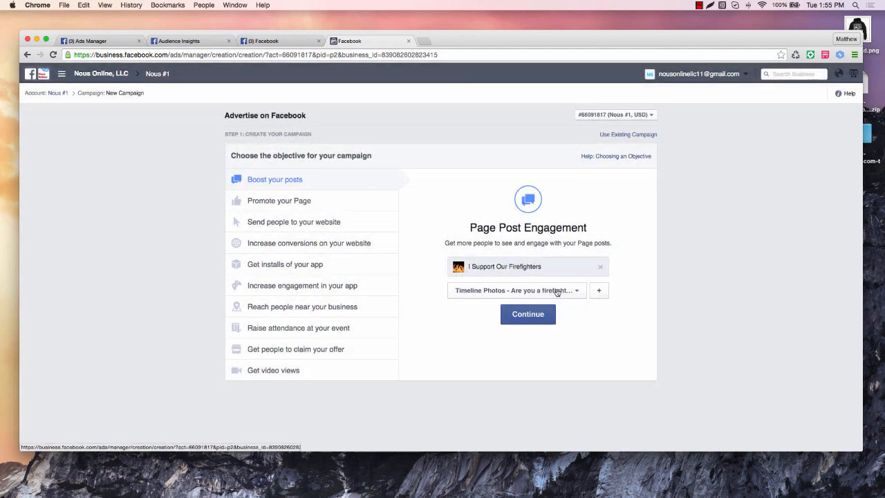
{"action": "left_click", "coordinate": [540, 313]}
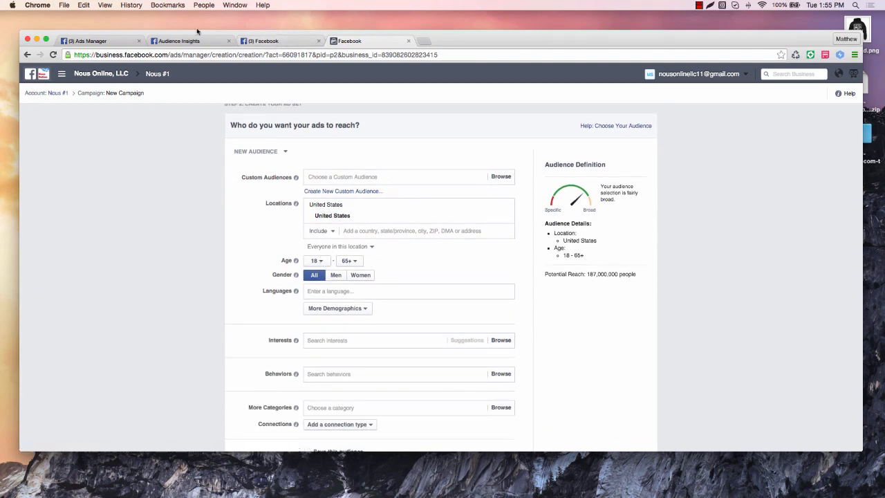
Check the age breakdown in Ads Manager, and set the new audience's maximum age to 24 and gender to Women.
{"action": "left_click", "coordinate": [101, 41]}
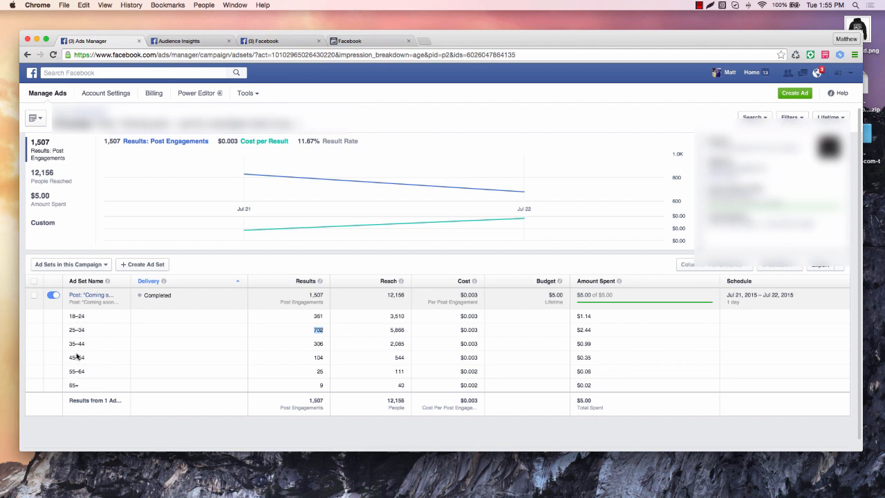
{"action": "left_click", "coordinate": [361, 42]}
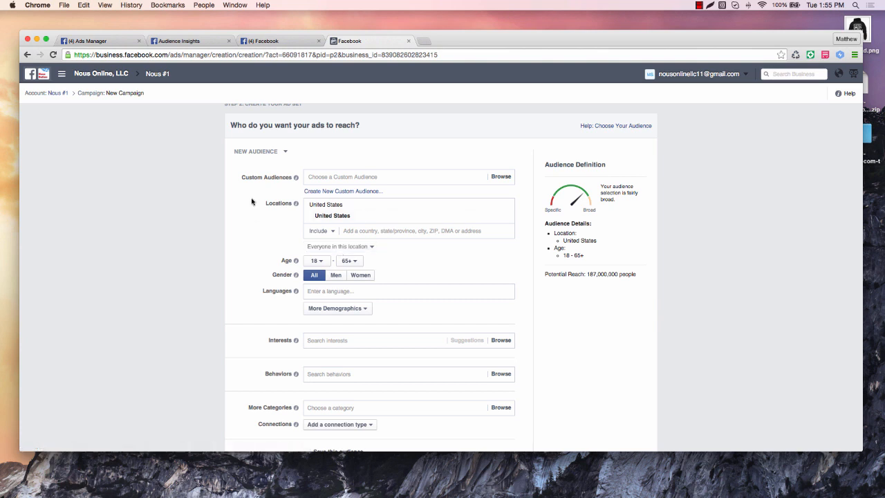
{"action": "left_click", "coordinate": [350, 261]}
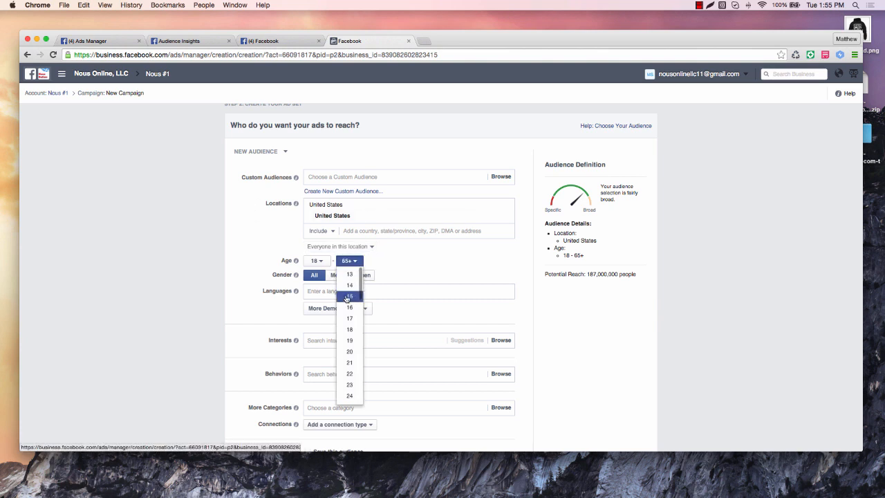
{"action": "left_click", "coordinate": [347, 372]}
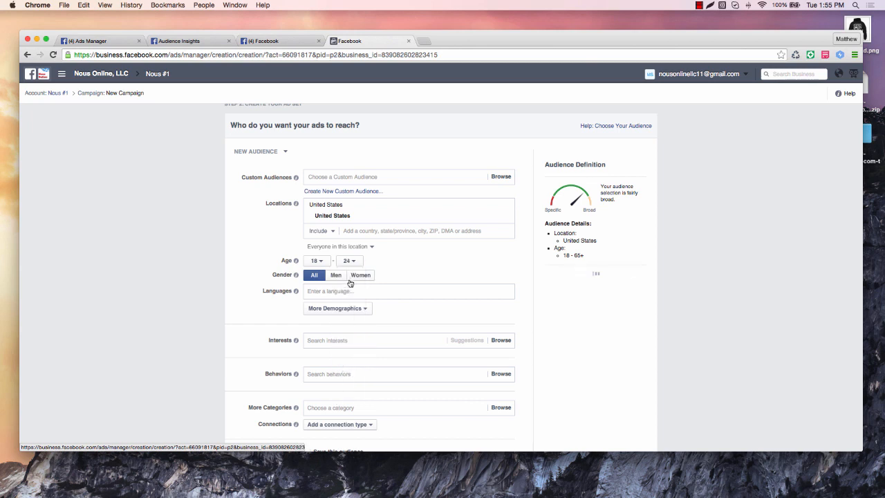
{"action": "left_click", "coordinate": [370, 277]}
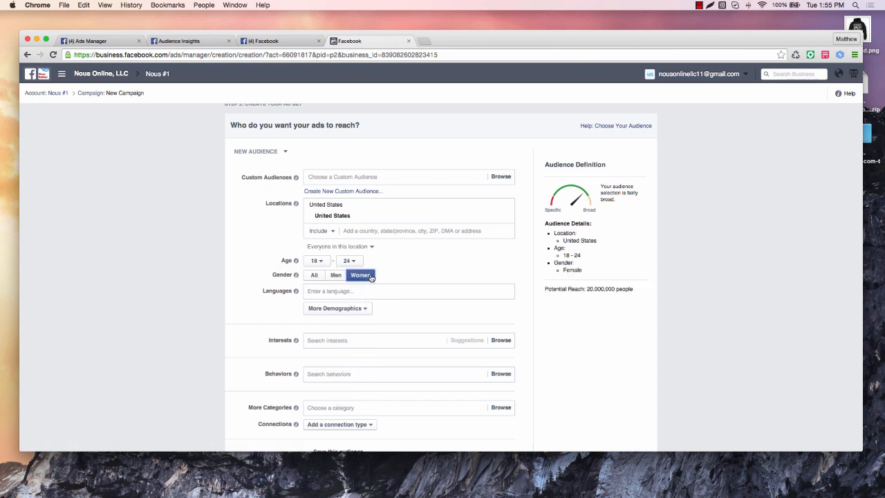
Recheck the previous campaign in Ads Manager and set the new audience's gender to Men.
{"action": "left_click", "coordinate": [101, 44]}
{"action": "left_click", "coordinate": [348, 40]}
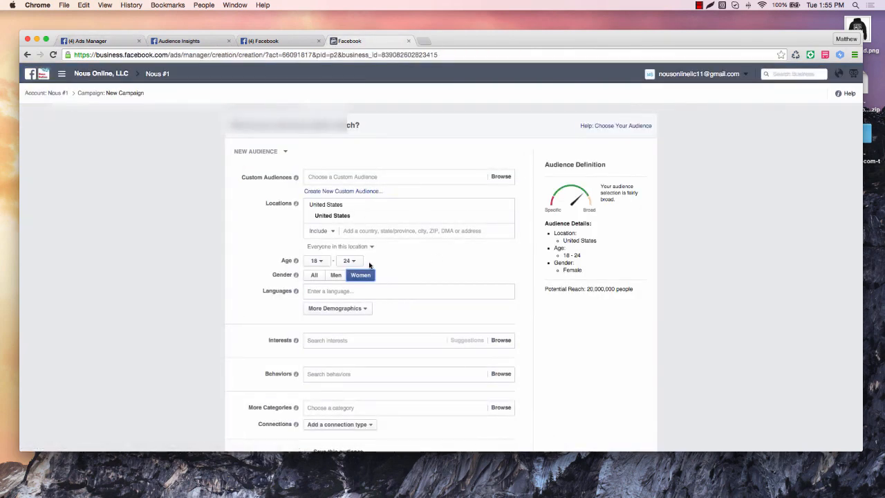
{"action": "left_click", "coordinate": [335, 276]}
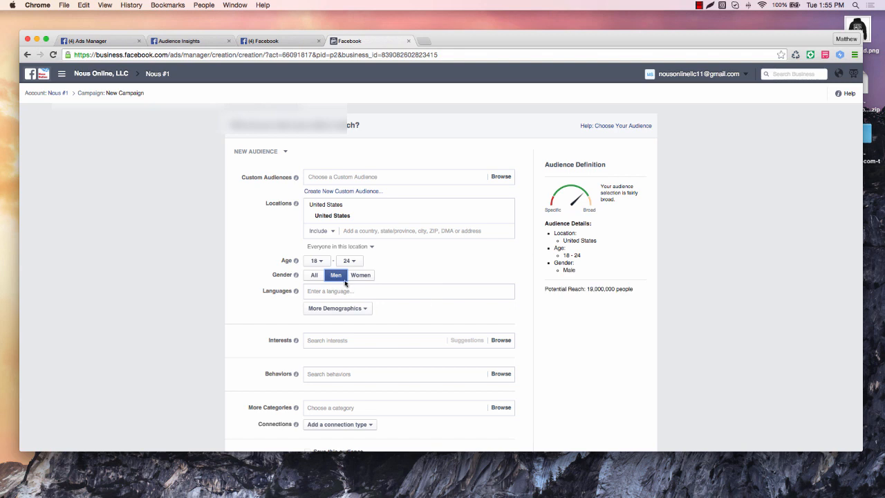
Set the audience's maximum age to 64, keeping the minimum age at 18.
{"action": "left_click", "coordinate": [321, 262]}
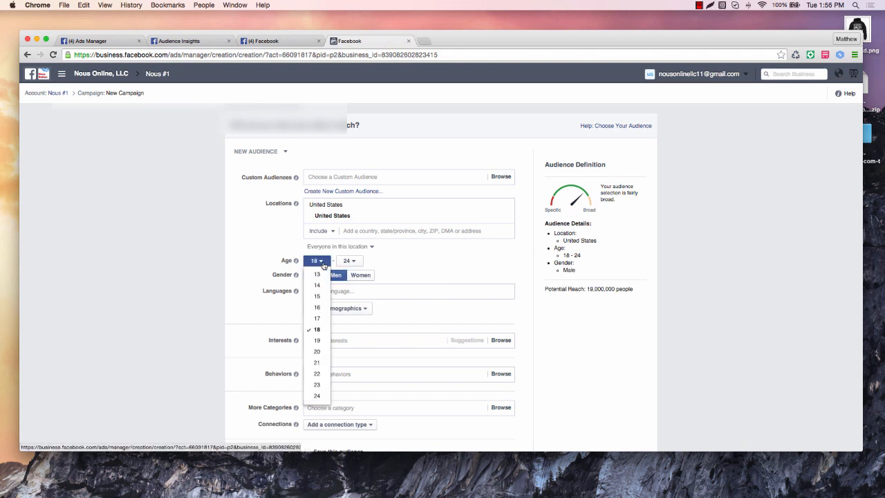
{"action": "left_click", "coordinate": [263, 249]}
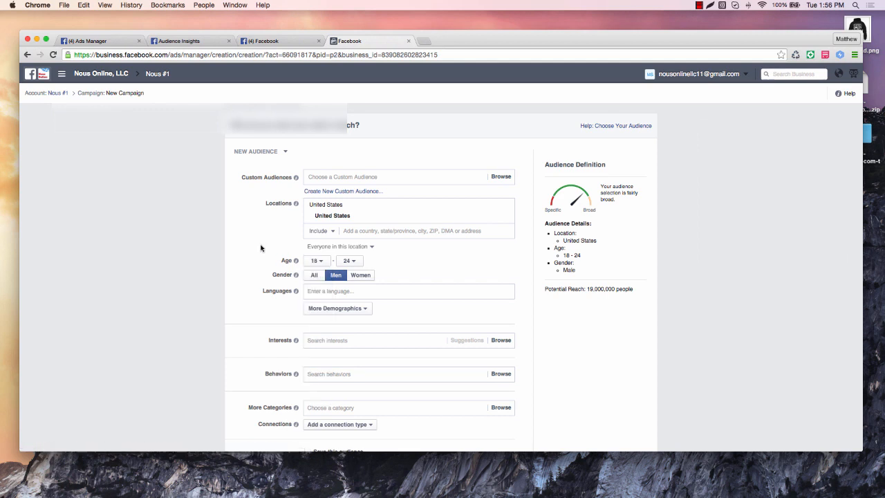
{"action": "left_click", "coordinate": [347, 262]}
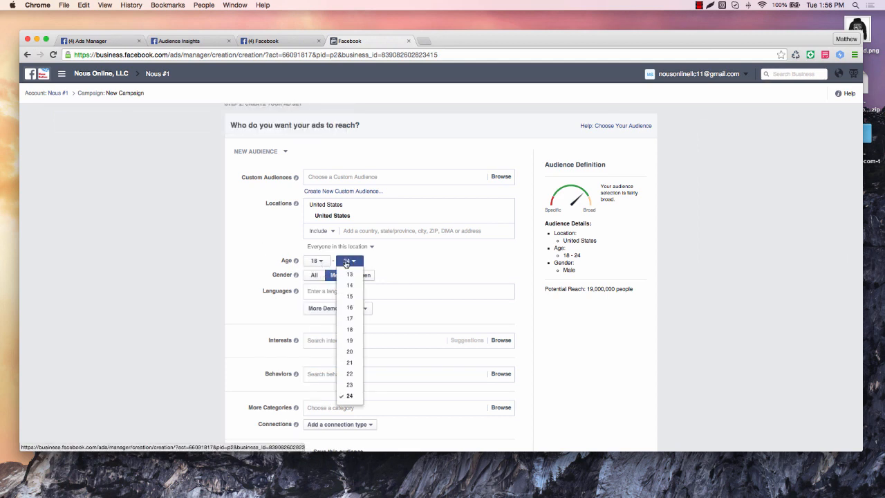
{"action": "scroll", "coordinate": [346, 311], "scroll_direction": "down", "scroll_amount": 5}
{"action": "scroll", "coordinate": [345, 313], "scroll_direction": "down", "scroll_amount": 5}
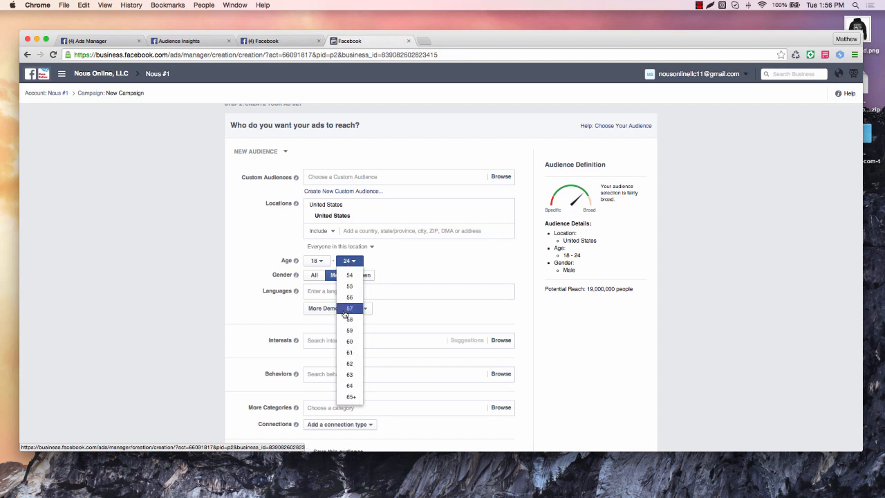
{"action": "left_click", "coordinate": [349, 385]}
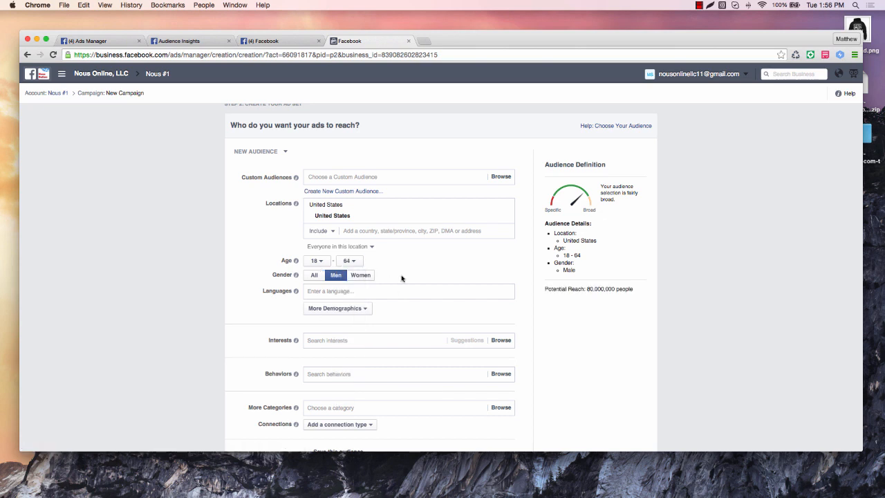
Search the interests for "national firefigh" and add National Fallen Firefighters Memorial to the audience targeting.
{"action": "scroll", "coordinate": [223, 235], "scroll_direction": "down", "scroll_amount": 1}
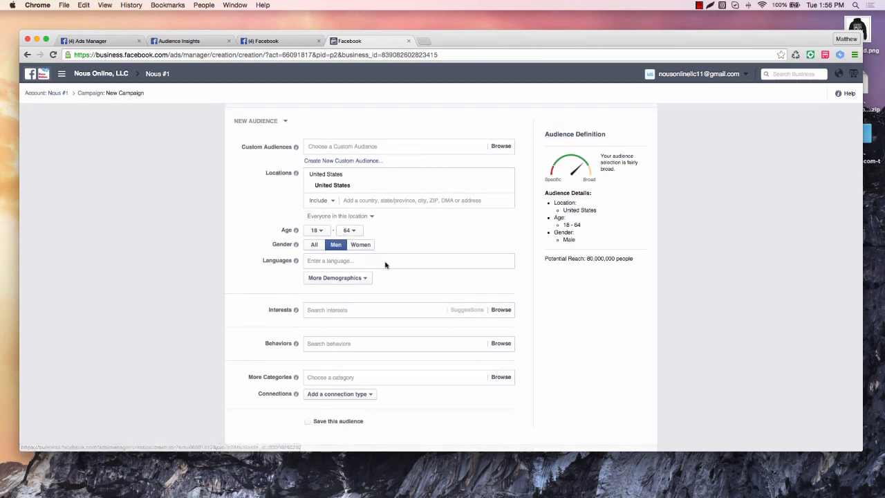
{"action": "left_click", "coordinate": [349, 309]}
{"action": "type", "text": "nat"}
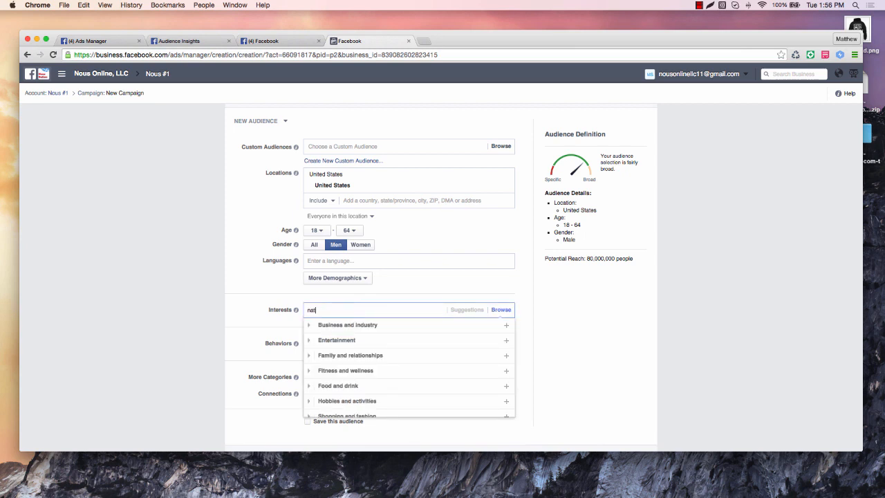
{"action": "type", "text": "ional firefigh"}
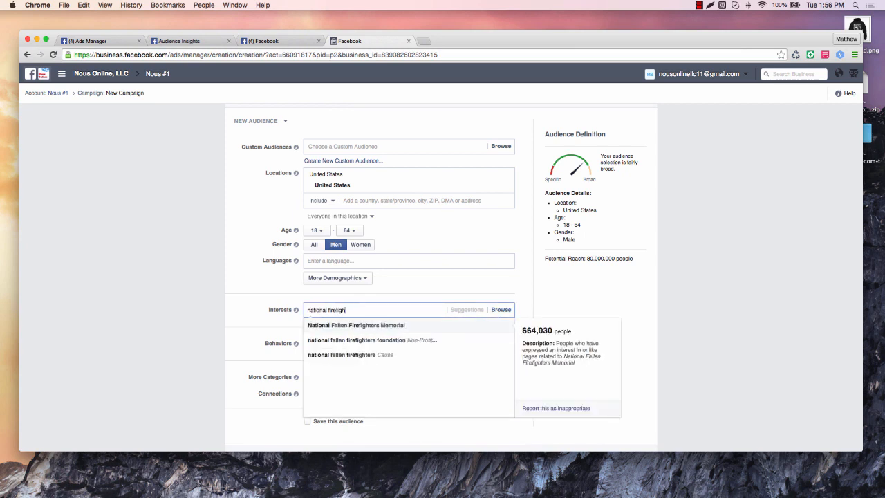
{"action": "left_click", "coordinate": [355, 325]}
{"action": "left_click", "coordinate": [191, 297]}
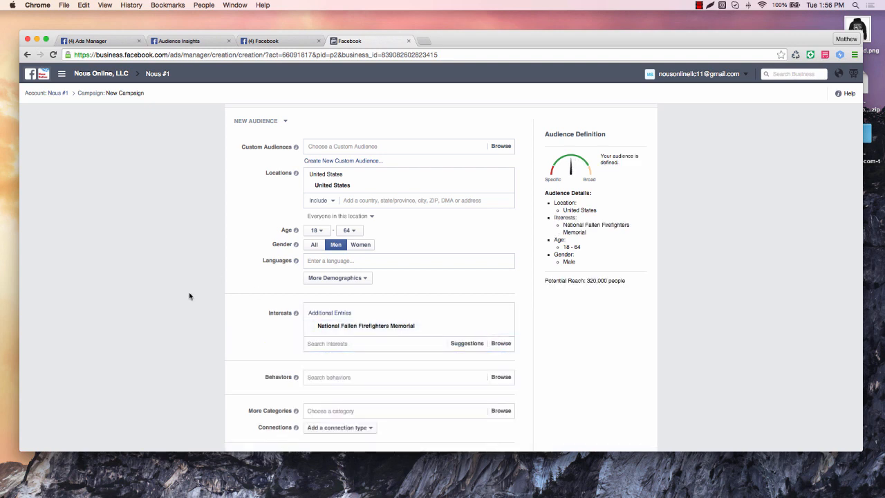
Recheck the previous campaign's results in Ads Manager and set the new ad set's daily budget to $10.00.
{"action": "scroll", "coordinate": [510, 262], "scroll_direction": "down", "scroll_amount": 1}
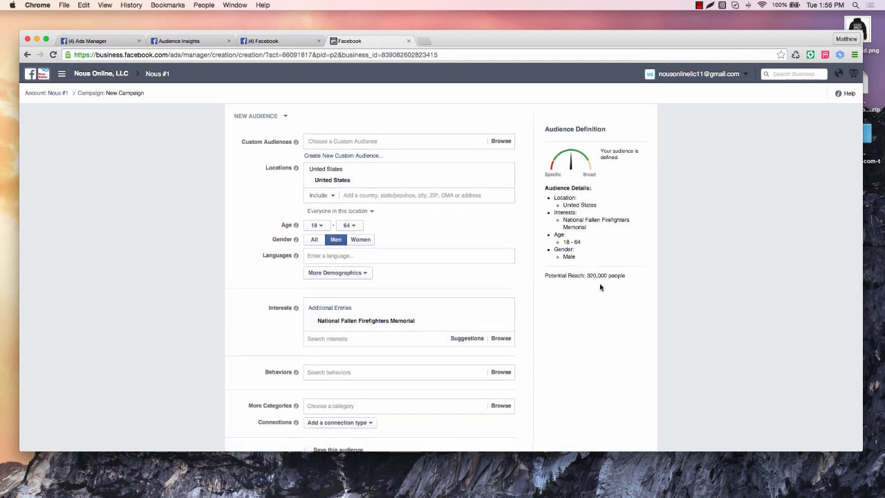
{"action": "scroll", "coordinate": [271, 282], "scroll_direction": "down", "scroll_amount": 5}
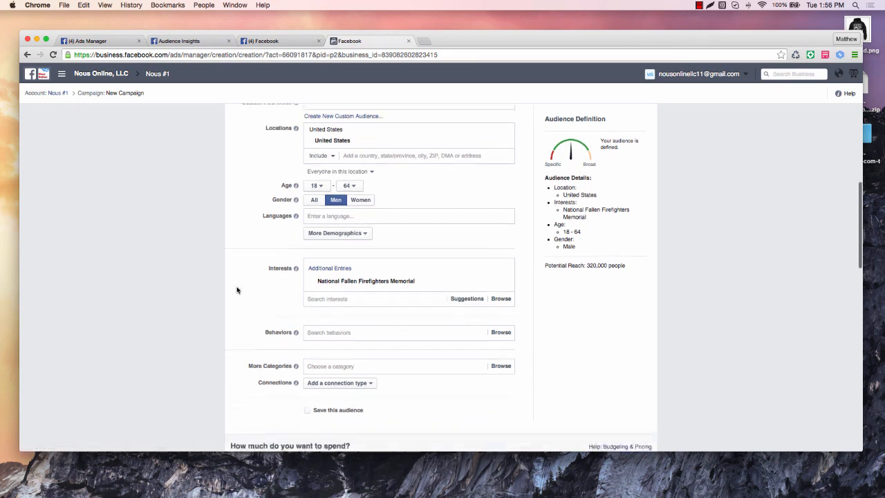
{"action": "scroll", "coordinate": [247, 239], "scroll_direction": "down", "scroll_amount": 5}
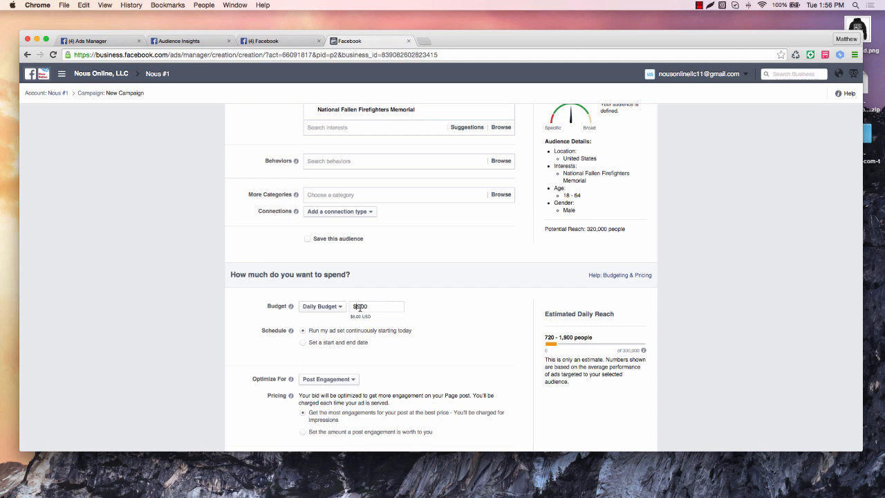
{"action": "left_click", "coordinate": [113, 45]}
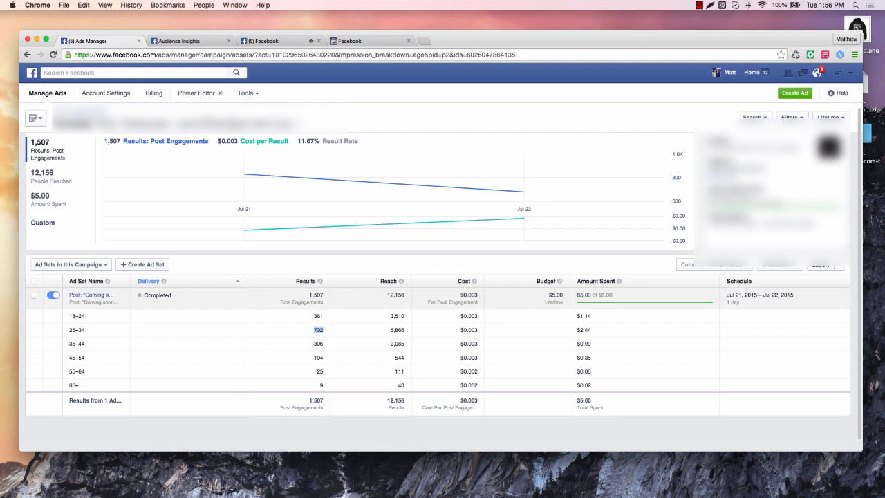
{"action": "left_click", "coordinate": [368, 43]}
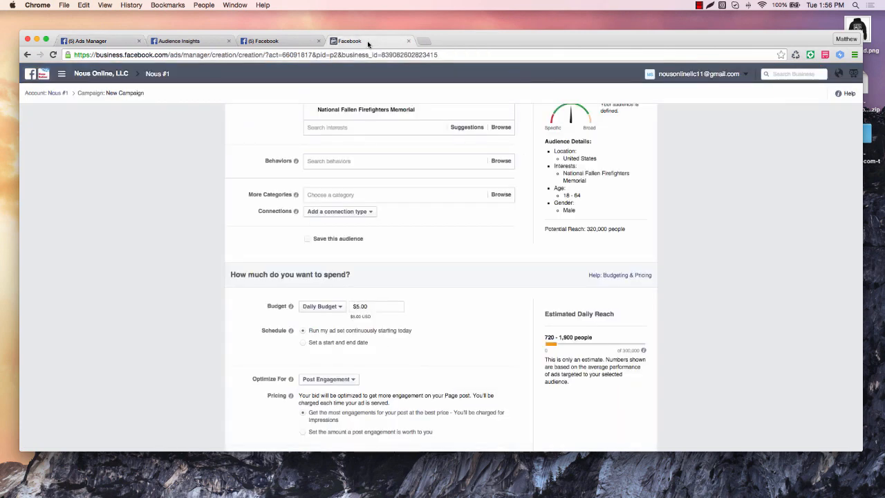
{"action": "left_click", "coordinate": [358, 307]}
{"action": "key", "text": "BackSpace"}
{"action": "type", "text": "10"}
Customize the previous campaign's results table in Ads Manager by finding and adding the Checkouts (Conversion Pixel) column.
{"action": "left_click", "coordinate": [105, 43]}
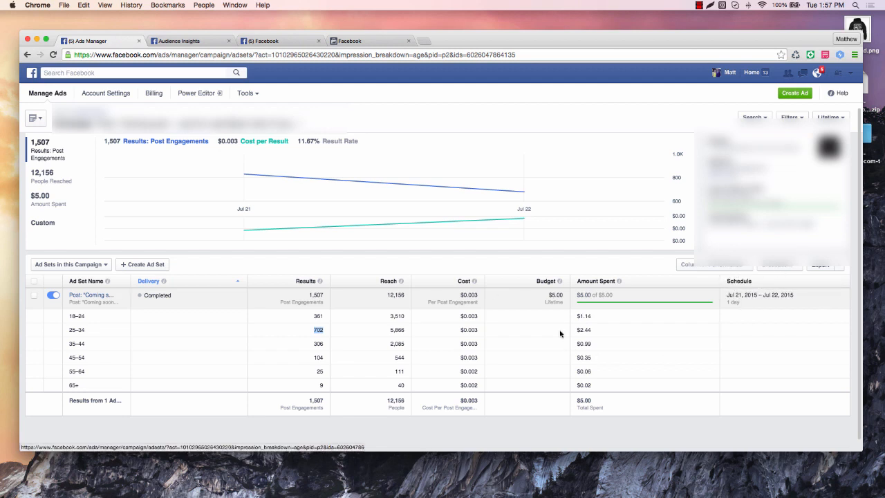
{"action": "left_click", "coordinate": [745, 269]}
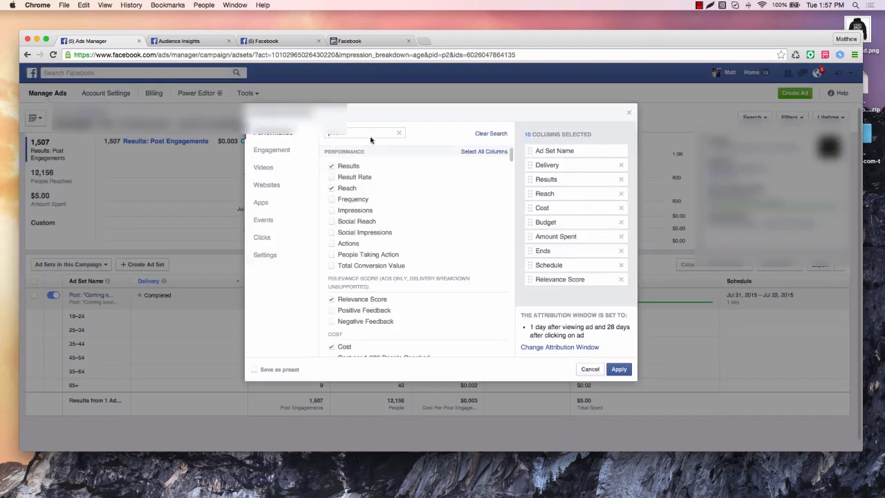
{"action": "left_click", "coordinate": [370, 135]}
{"action": "type", "text": "checkout"}
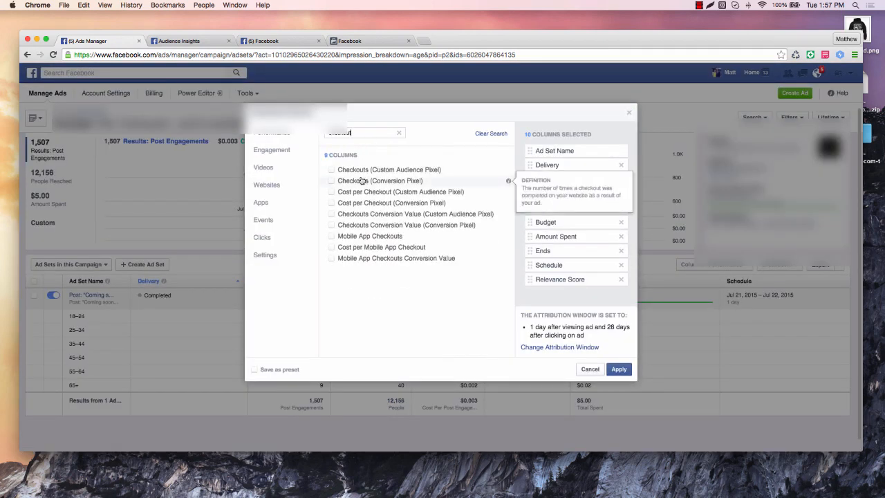
{"action": "left_click", "coordinate": [362, 180]}
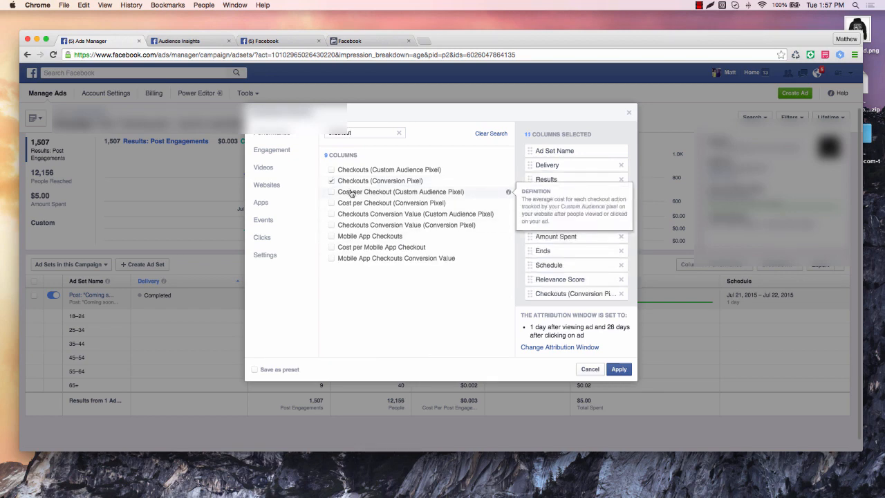
{"action": "left_click", "coordinate": [619, 369]}
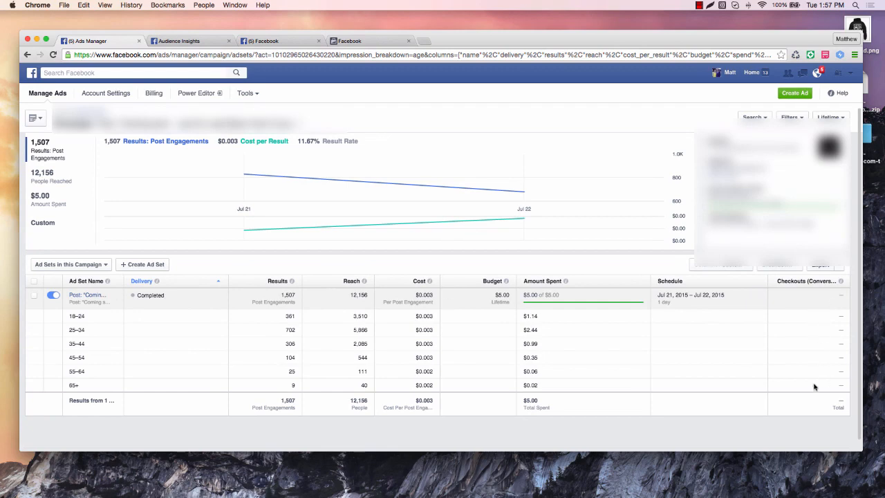
Return to the new campaign and set the boosted post's URL tags to "key=PPE" in its advanced ad options.
{"action": "left_click", "coordinate": [393, 40]}
{"action": "scroll", "coordinate": [190, 316], "scroll_direction": "down", "scroll_amount": 3}
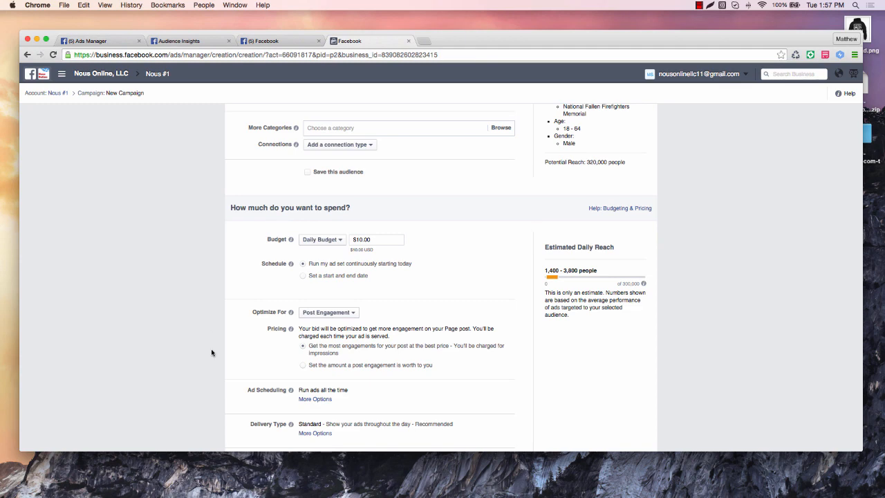
{"action": "scroll", "coordinate": [211, 353], "scroll_direction": "down", "scroll_amount": 6}
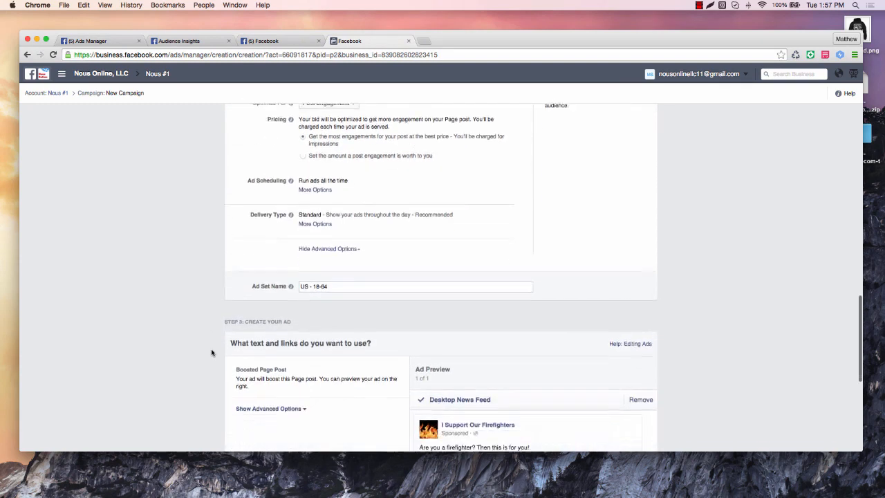
{"action": "scroll", "coordinate": [212, 352], "scroll_direction": "down", "scroll_amount": 7}
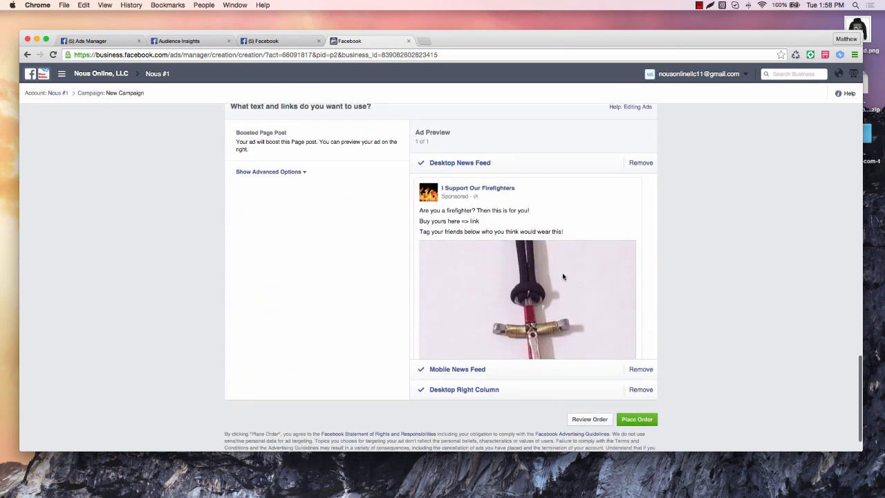
{"action": "left_click", "coordinate": [281, 172]}
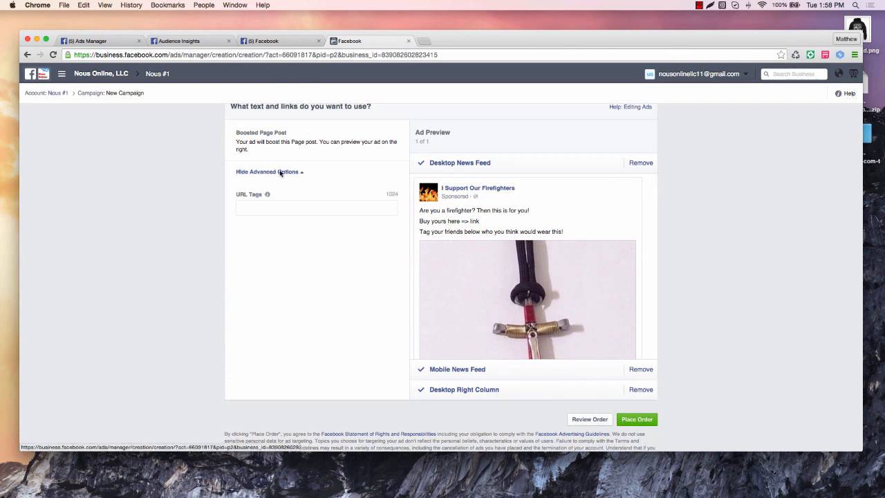
{"action": "left_click", "coordinate": [265, 208]}
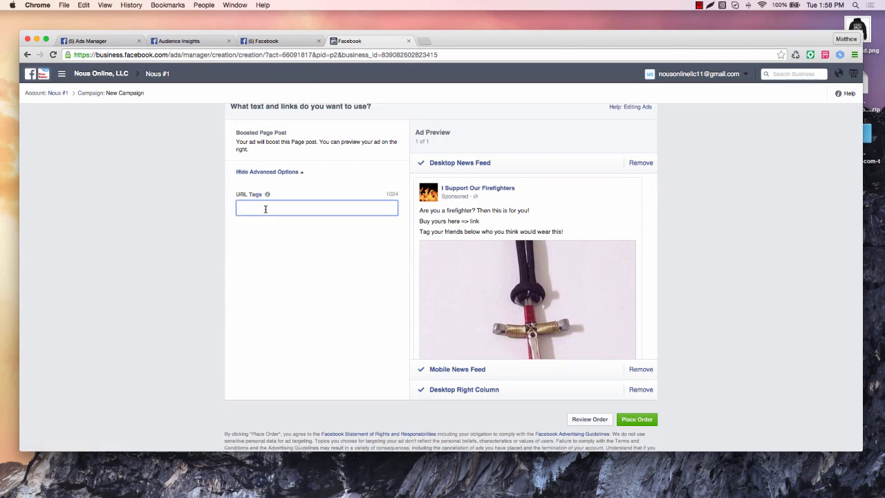
{"action": "type", "text": "key="}
{"action": "type", "text": "PPE"}
{"action": "left_click", "coordinate": [176, 234]}
{"action": "mouse_move", "coordinate": [267, 195]}
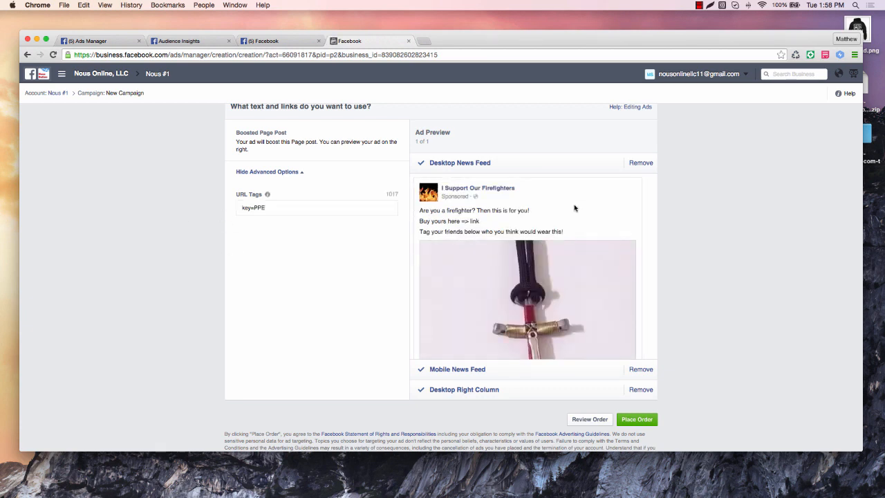
Remove the Desktop Right Column placement from the ad.
{"action": "scroll", "coordinate": [574, 206], "scroll_direction": "down", "scroll_amount": 5}
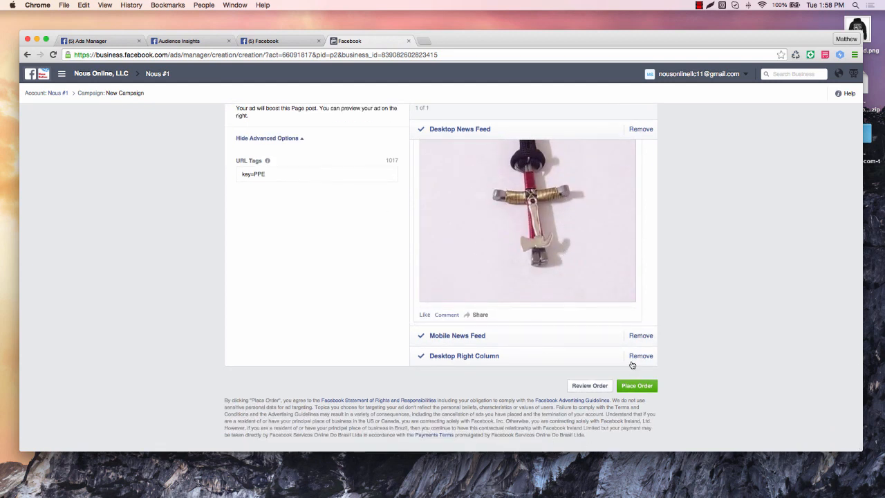
{"action": "left_click", "coordinate": [639, 357]}
{"action": "scroll", "coordinate": [176, 199], "scroll_direction": "up", "scroll_amount": 1}
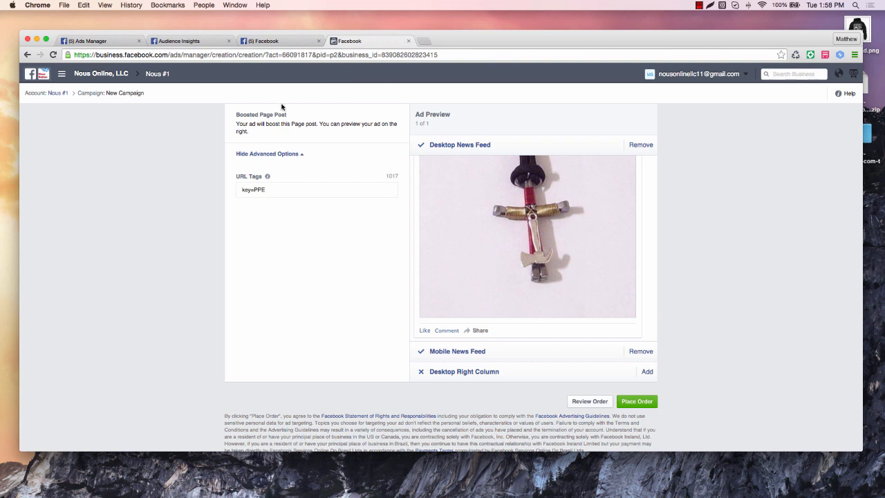
Review the lower-ranked firefighter pages in Audience Insights as further interests to target.
{"action": "left_click", "coordinate": [199, 42]}
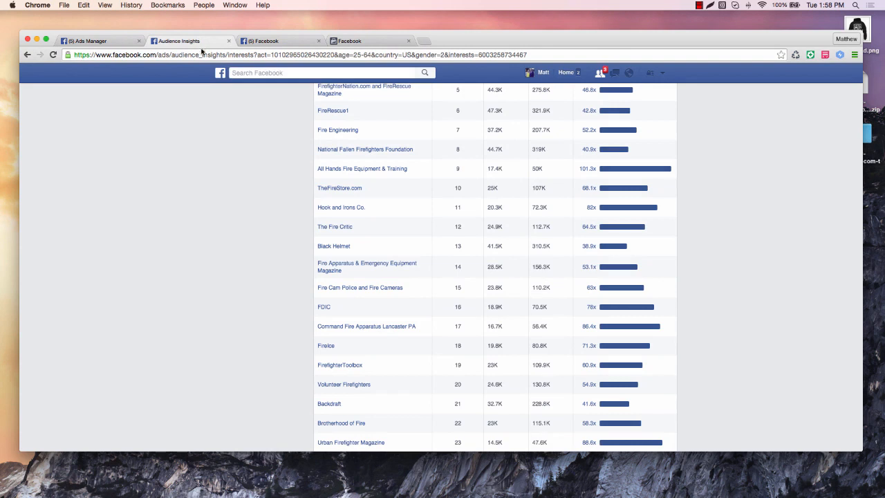
{"action": "scroll", "coordinate": [225, 182], "scroll_direction": "down", "scroll_amount": 5}
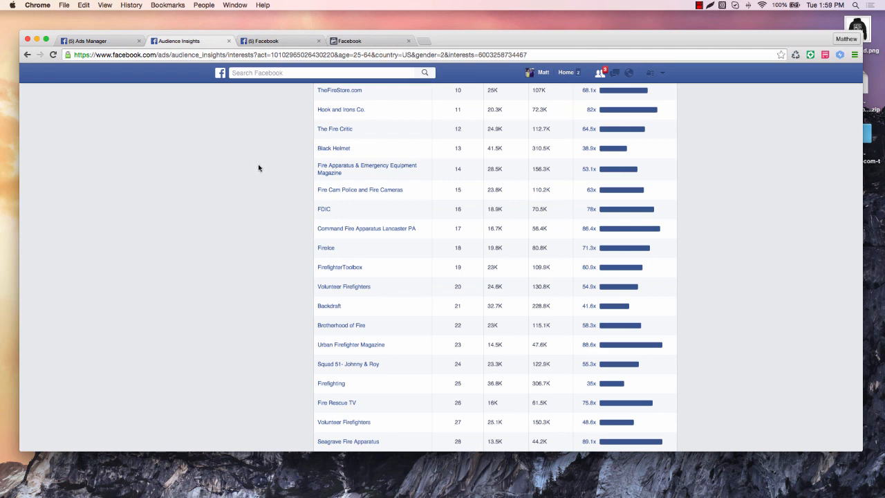
{"action": "mouse_move", "coordinate": [377, 290]}
Look through the Facebook communities named "Firefighters" and examine their names and like counts.
{"action": "left_click", "coordinate": [275, 42]}
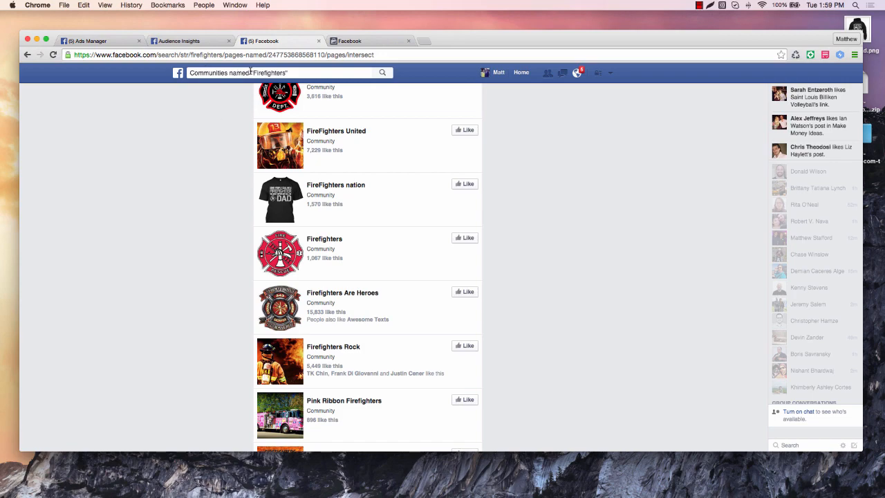
{"action": "scroll", "coordinate": [221, 131], "scroll_direction": "up", "scroll_amount": 10}
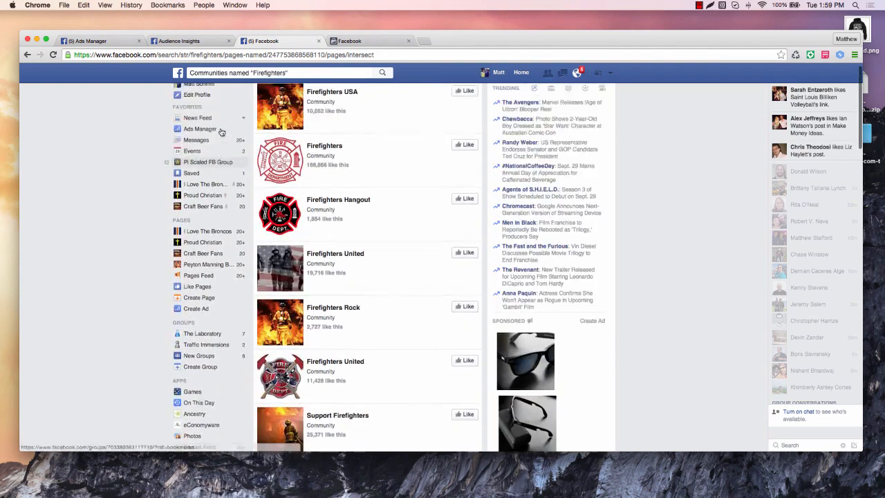
{"action": "scroll", "coordinate": [356, 104], "scroll_direction": "down", "scroll_amount": 2}
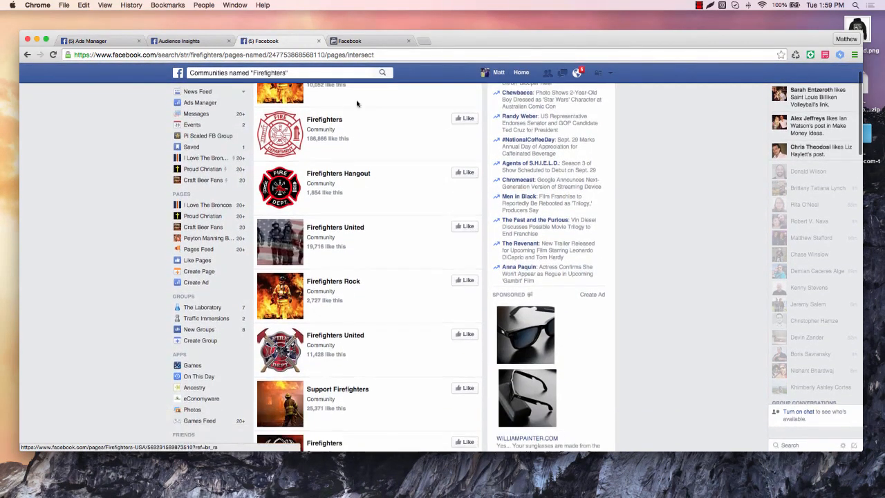
{"action": "scroll", "coordinate": [357, 104], "scroll_direction": "down", "scroll_amount": 3}
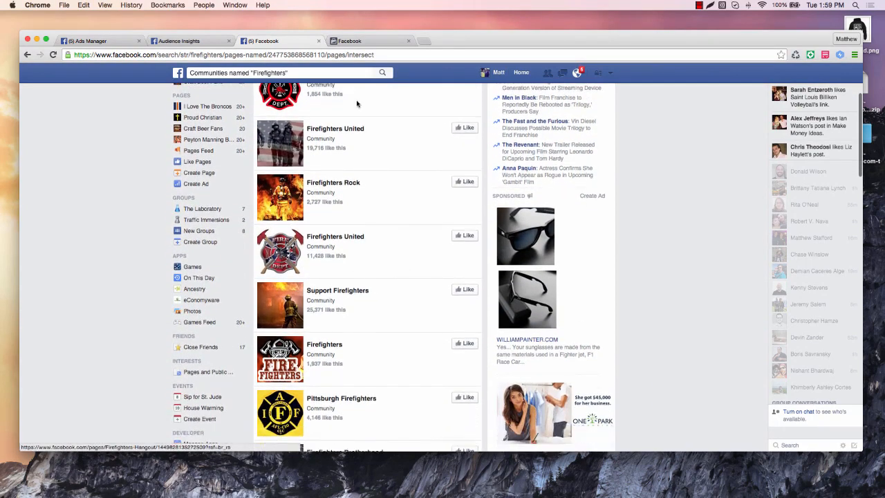
{"action": "scroll", "coordinate": [367, 197], "scroll_direction": "down", "scroll_amount": 1}
{"action": "scroll", "coordinate": [367, 197], "scroll_direction": "up", "scroll_amount": 4}
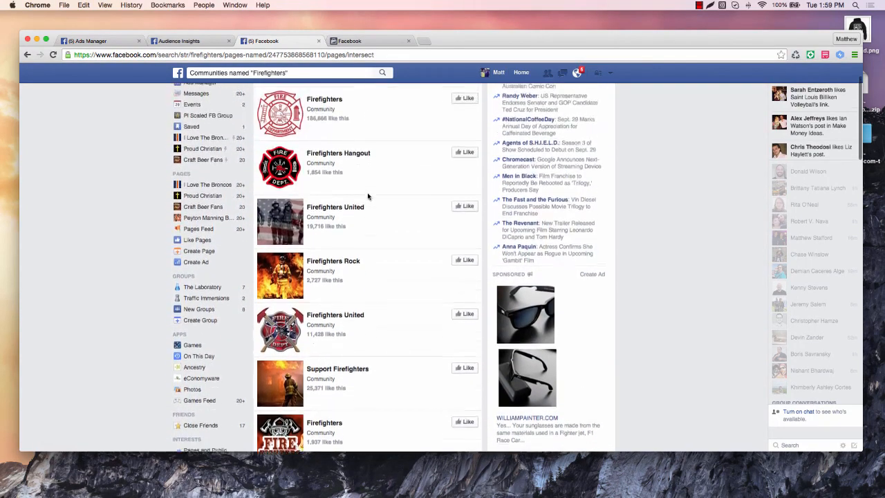
{"action": "scroll", "coordinate": [368, 197], "scroll_direction": "up", "scroll_amount": 1}
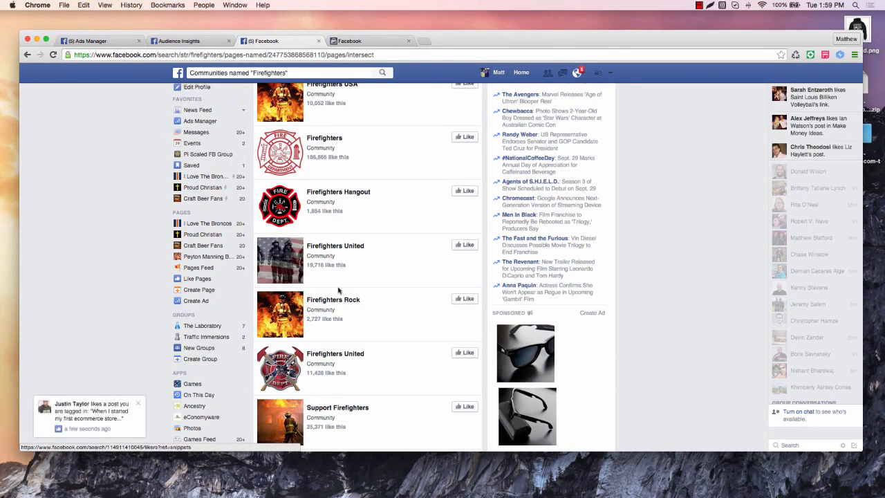
{"action": "scroll", "coordinate": [339, 291], "scroll_direction": "down", "scroll_amount": 4}
{"action": "scroll", "coordinate": [338, 290], "scroll_direction": "down", "scroll_amount": 5}
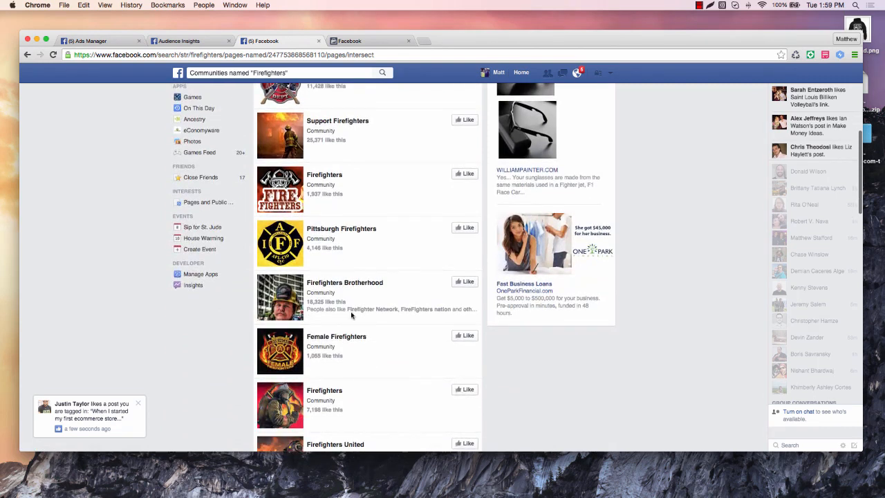
{"action": "scroll", "coordinate": [351, 315], "scroll_direction": "down", "scroll_amount": 2}
{"action": "scroll", "coordinate": [366, 291], "scroll_direction": "down", "scroll_amount": 3}
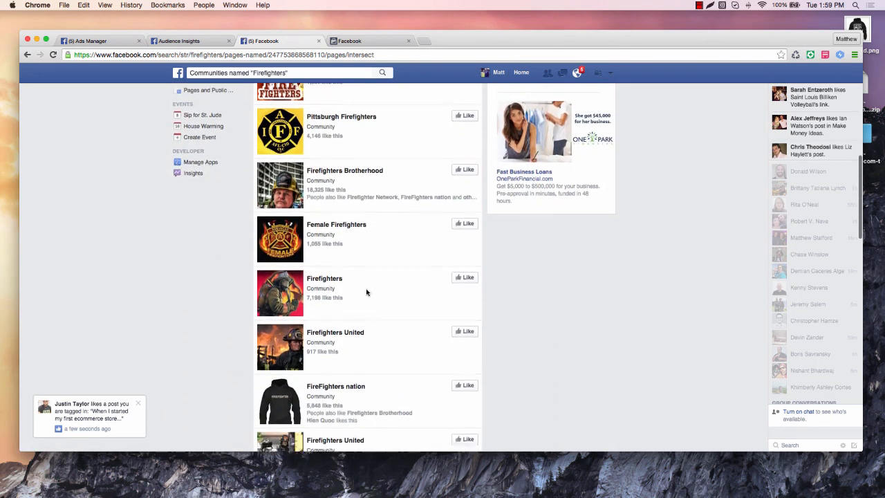
{"action": "scroll", "coordinate": [366, 291], "scroll_direction": "down", "scroll_amount": 5}
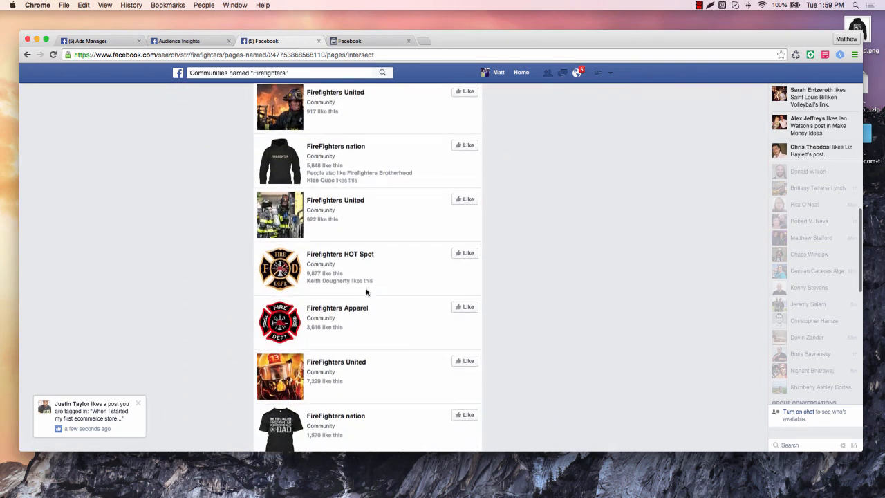
{"action": "scroll", "coordinate": [366, 292], "scroll_direction": "down", "scroll_amount": 7}
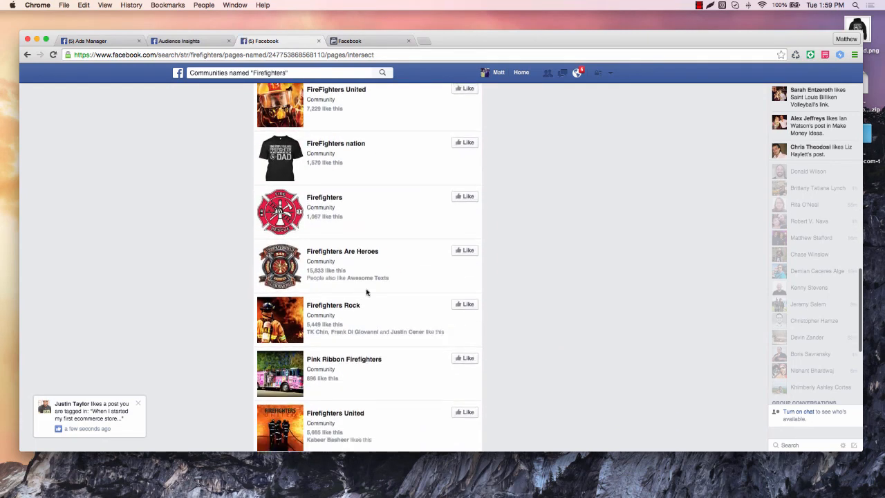
{"action": "scroll", "coordinate": [366, 292], "scroll_direction": "down", "scroll_amount": 5}
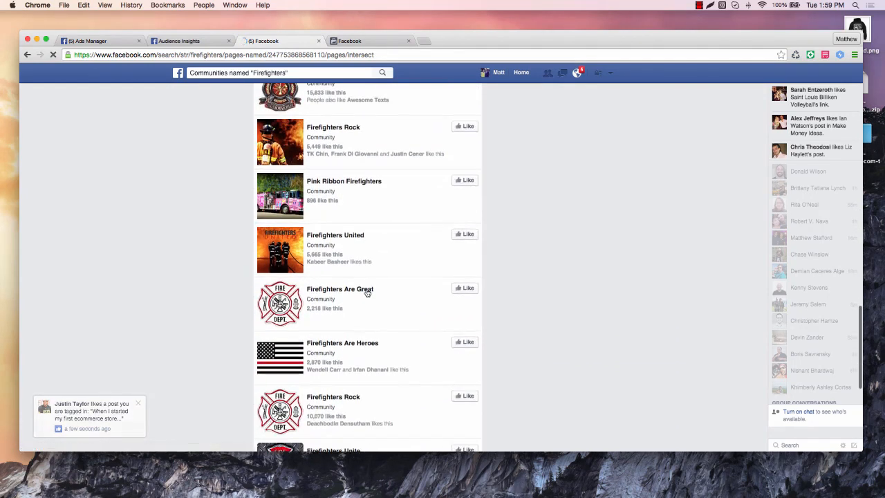
{"action": "scroll", "coordinate": [367, 292], "scroll_direction": "down", "scroll_amount": 1}
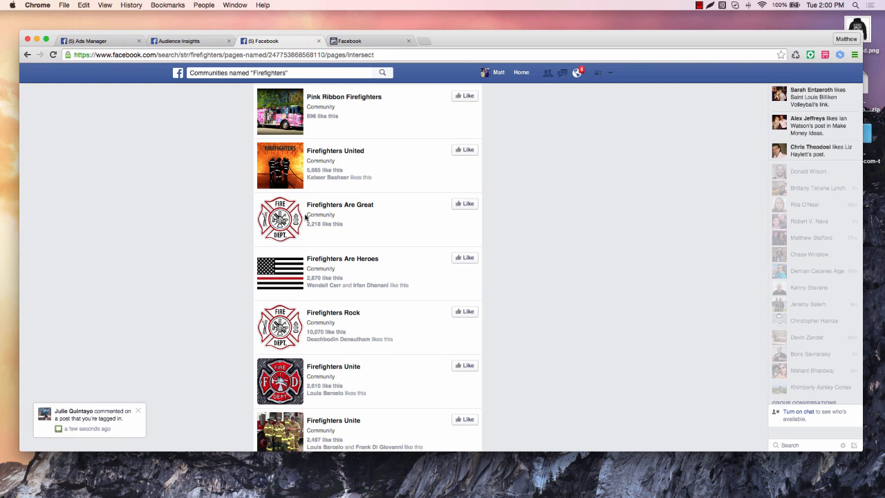
Go back to Audience Insights and examine the Page Likes list from its highest-relevance pages down.
{"action": "left_click", "coordinate": [180, 41]}
{"action": "scroll", "coordinate": [203, 184], "scroll_direction": "up", "scroll_amount": 5}
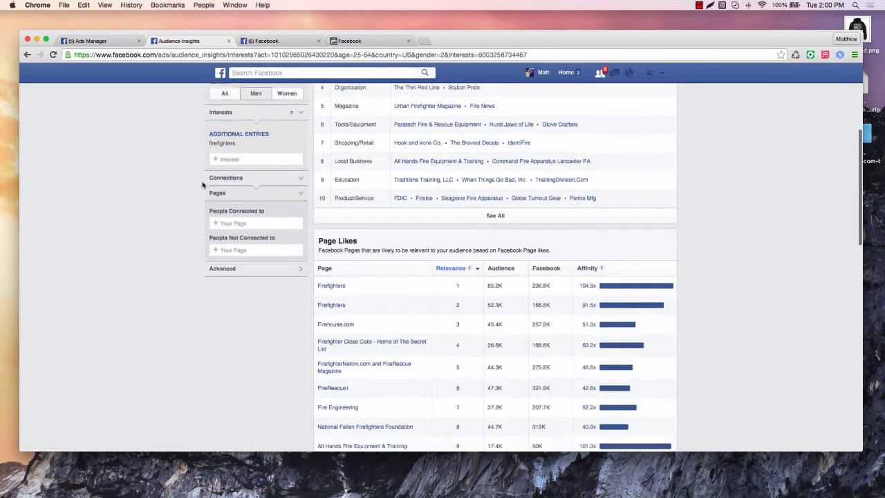
{"action": "scroll", "coordinate": [203, 184], "scroll_direction": "down", "scroll_amount": 1}
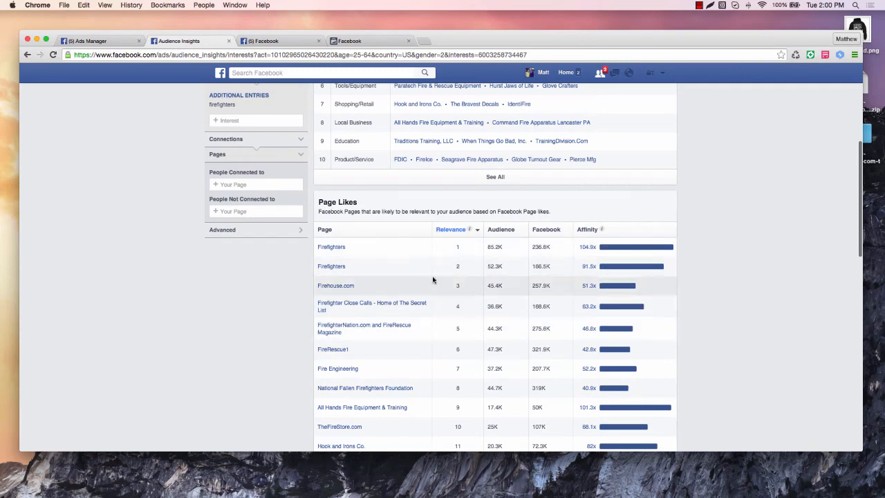
{"action": "scroll", "coordinate": [430, 281], "scroll_direction": "down", "scroll_amount": 3}
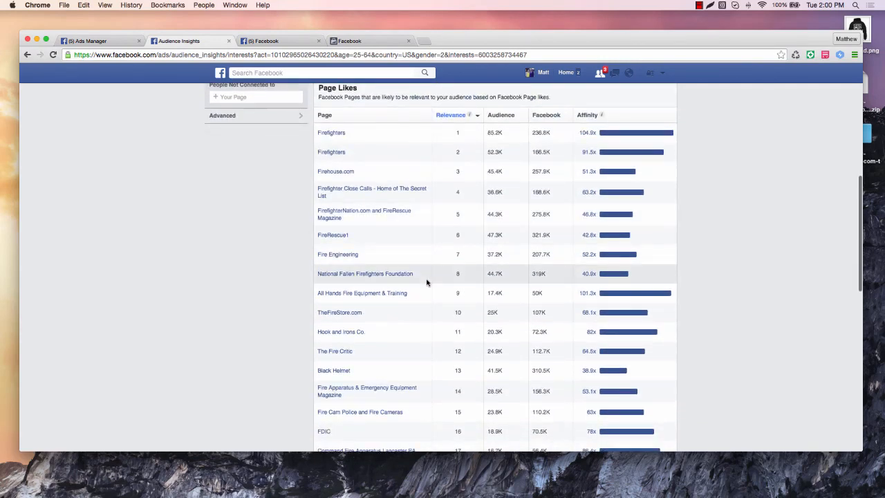
Return to the Facebook communities named "Firefighters" and review the pages back up the results as possible interests.
{"action": "left_click", "coordinate": [264, 40]}
{"action": "scroll", "coordinate": [363, 278], "scroll_direction": "down", "scroll_amount": 1}
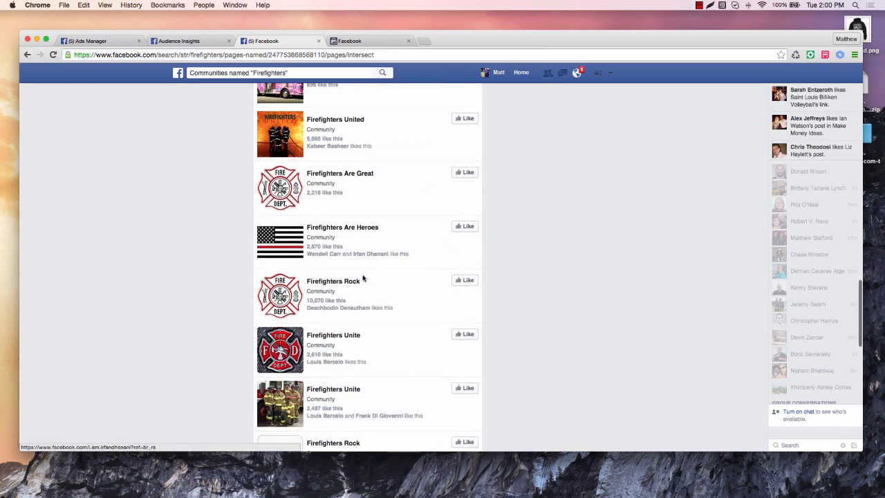
{"action": "scroll", "coordinate": [363, 278], "scroll_direction": "up", "scroll_amount": 5}
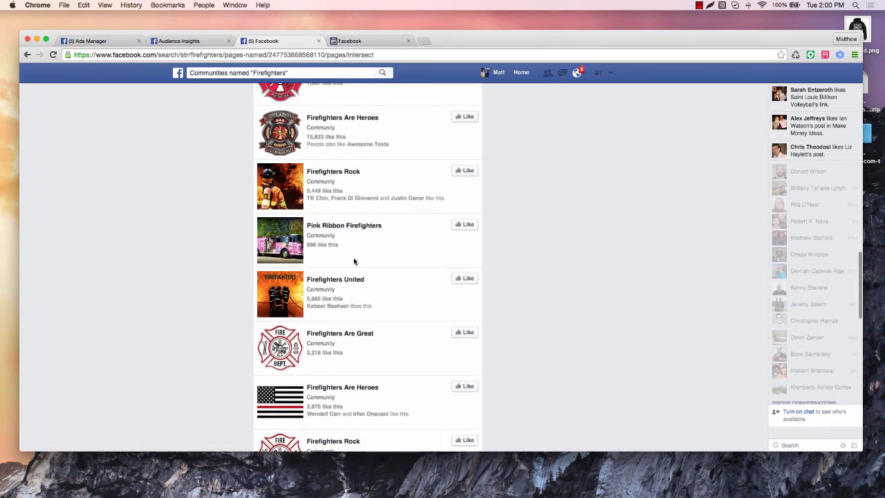
{"action": "scroll", "coordinate": [354, 261], "scroll_direction": "up", "scroll_amount": 8}
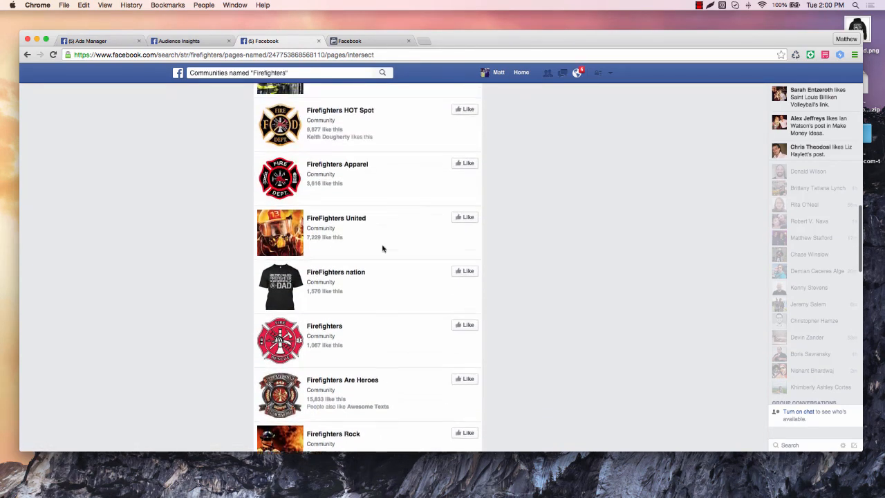
{"action": "scroll", "coordinate": [382, 248], "scroll_direction": "up", "scroll_amount": 1}
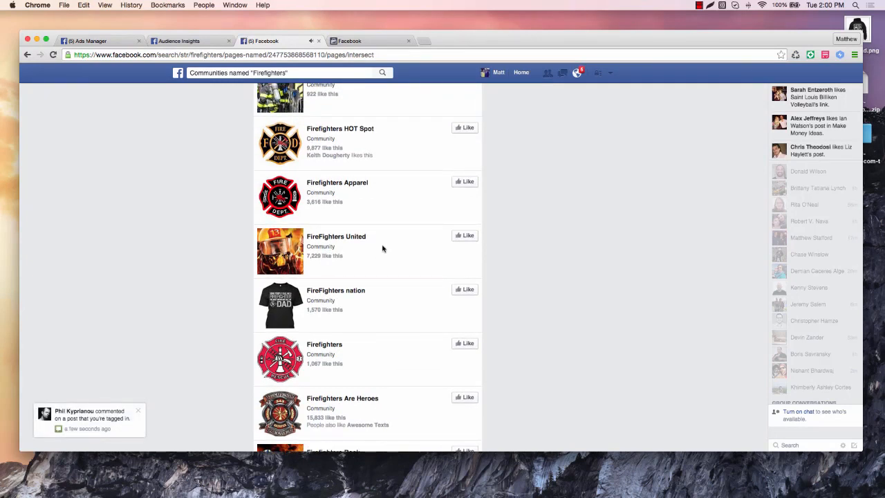
{"action": "scroll", "coordinate": [382, 248], "scroll_direction": "up", "scroll_amount": 4}
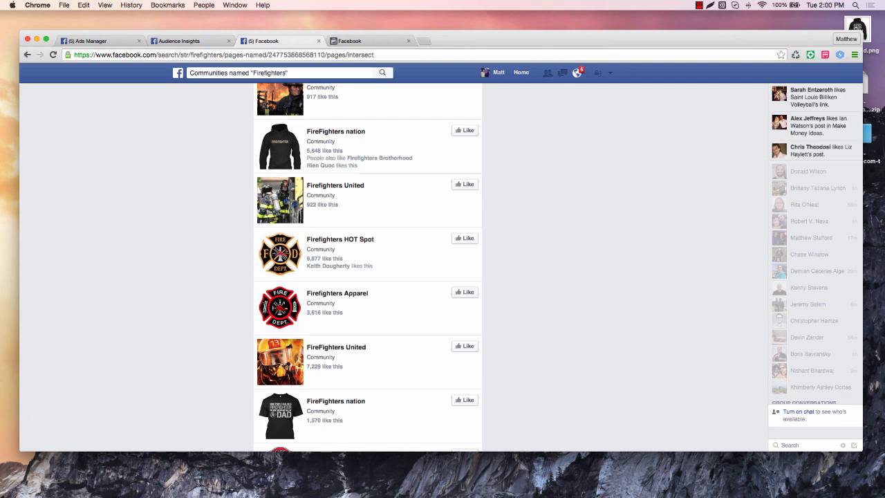
Switch to the Keynote presentation showing the Market Testing slide.
{"action": "key", "text": "super+Tab"}
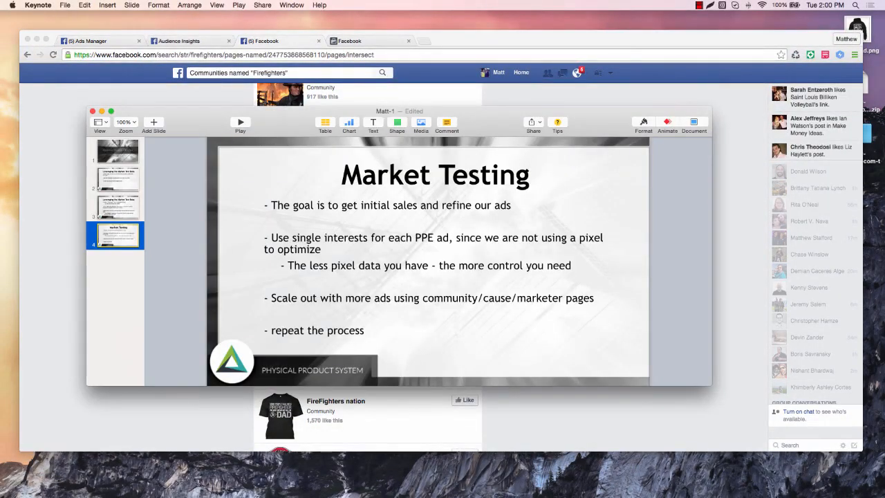